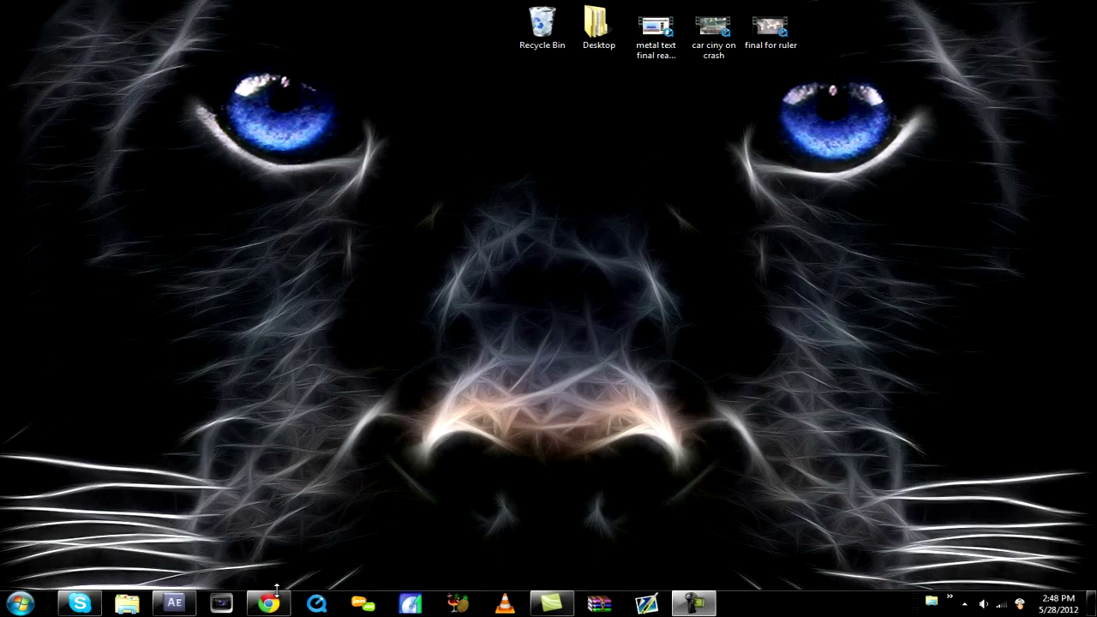
Step: Switch to Chrome, watch part of the Techno 2 video on YouTube, and pause it
mouse_move(279, 603)
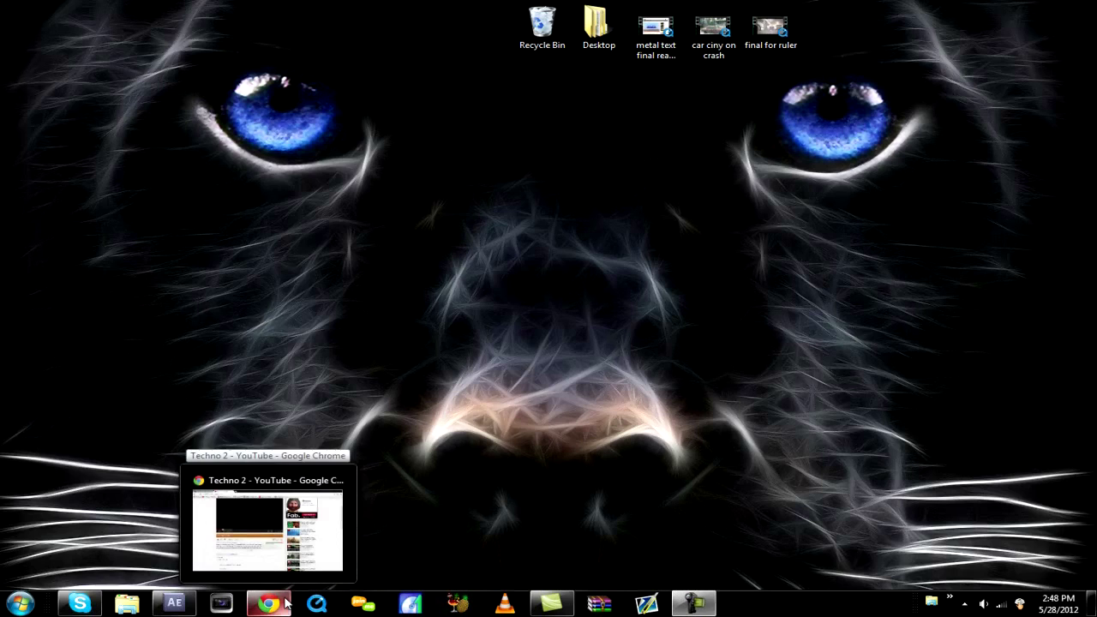
click(279, 603)
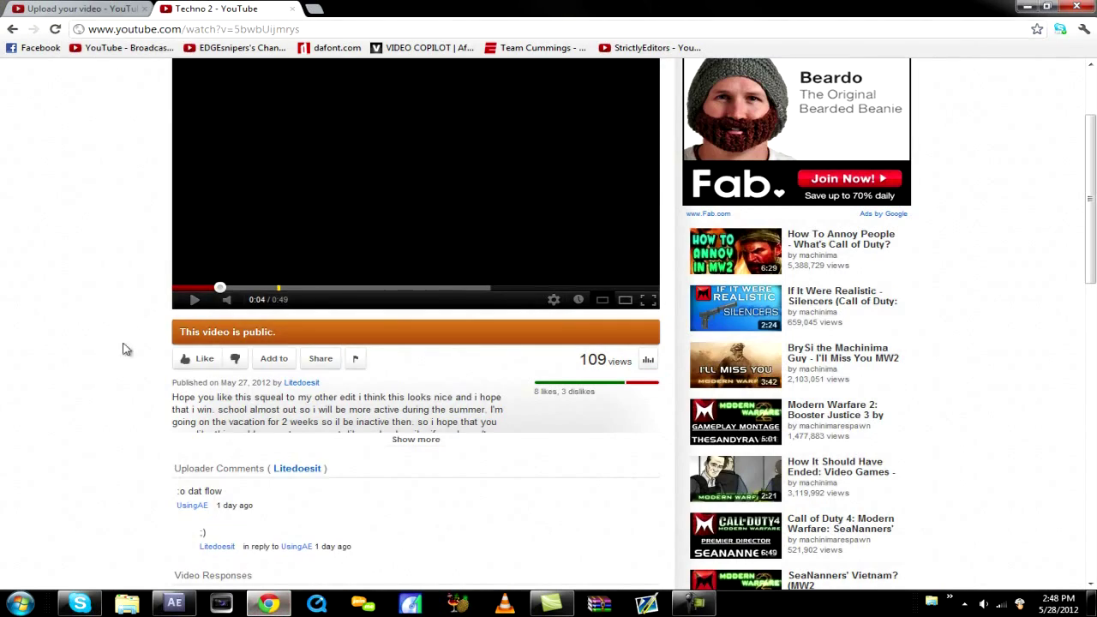
scroll(165, 332, up, 3)
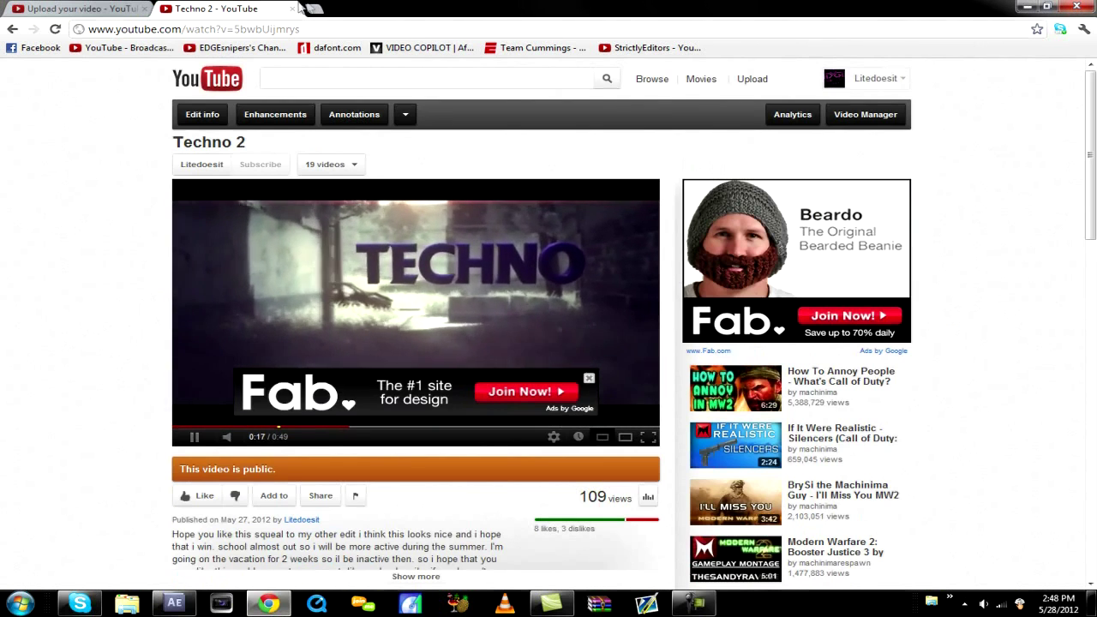
click(1032, 7)
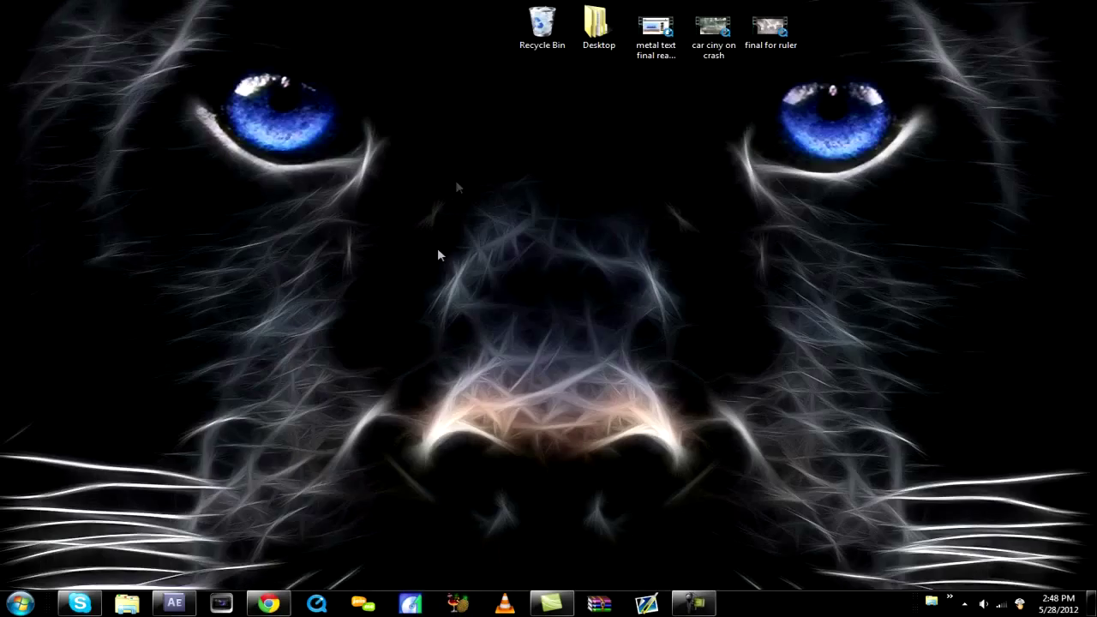
click(269, 603)
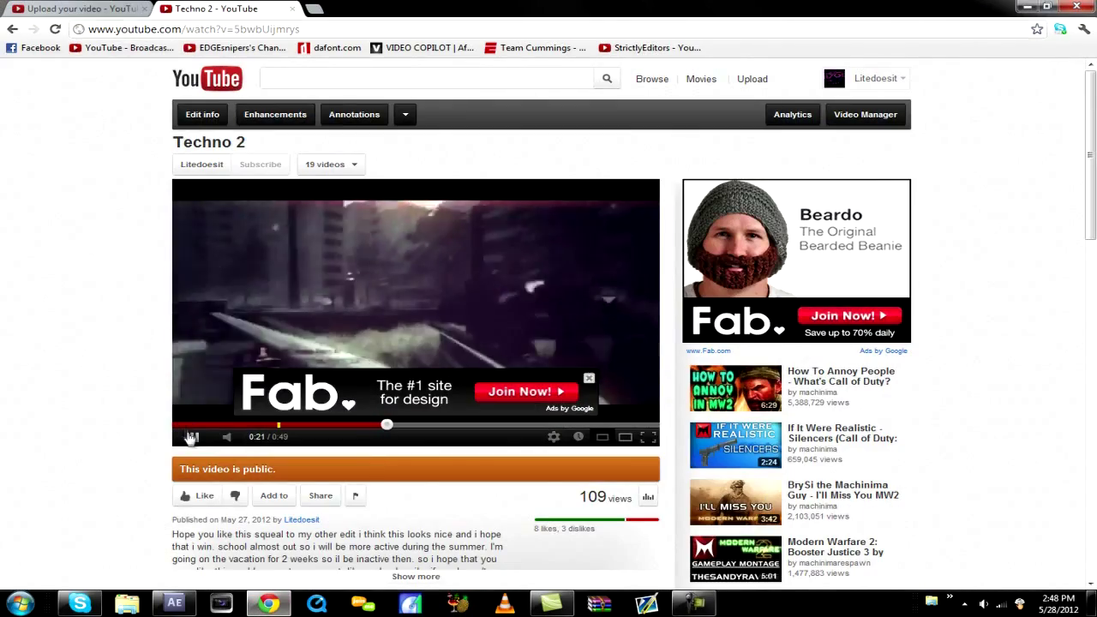
click(194, 437)
click(1022, 5)
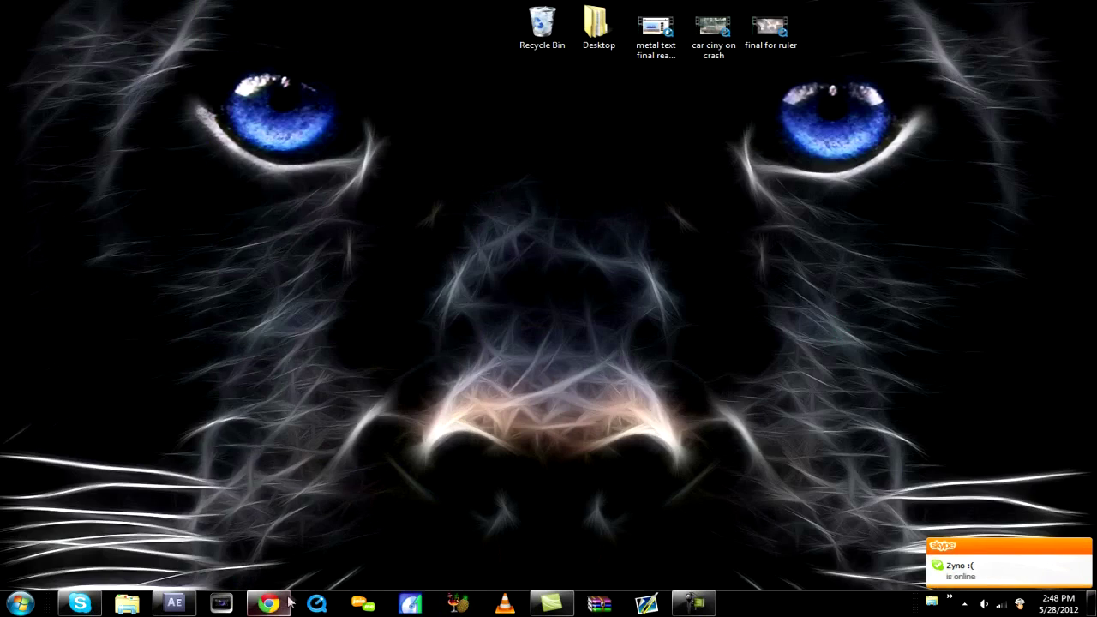
Step: Switch to After Effects, import the desktop clip car ciny on crash.mp4, and create a composition from it
click(177, 609)
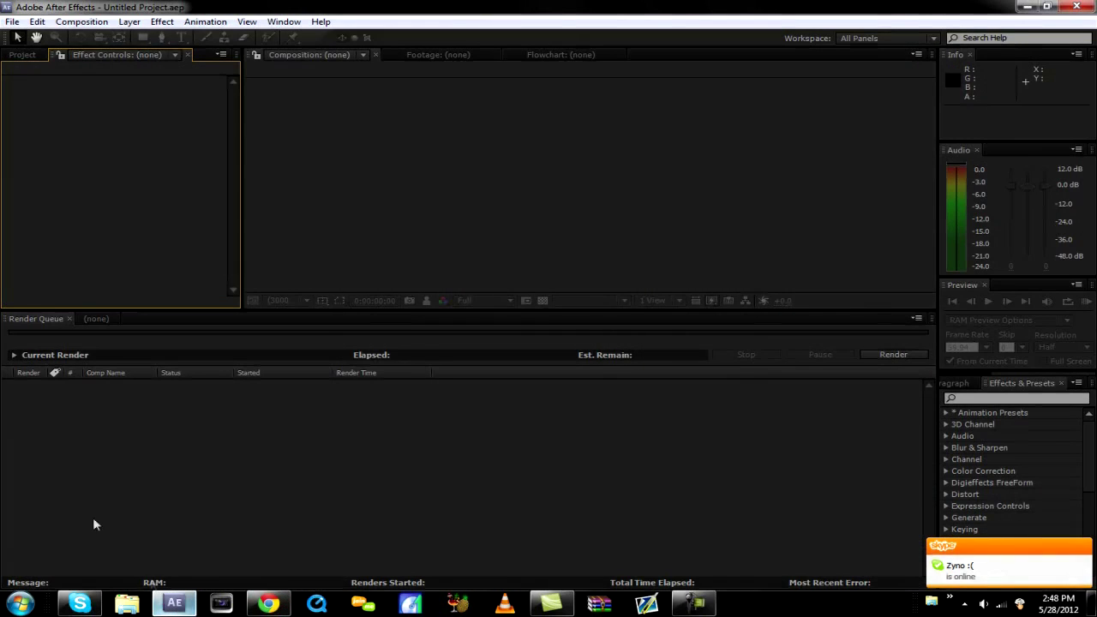
click(33, 53)
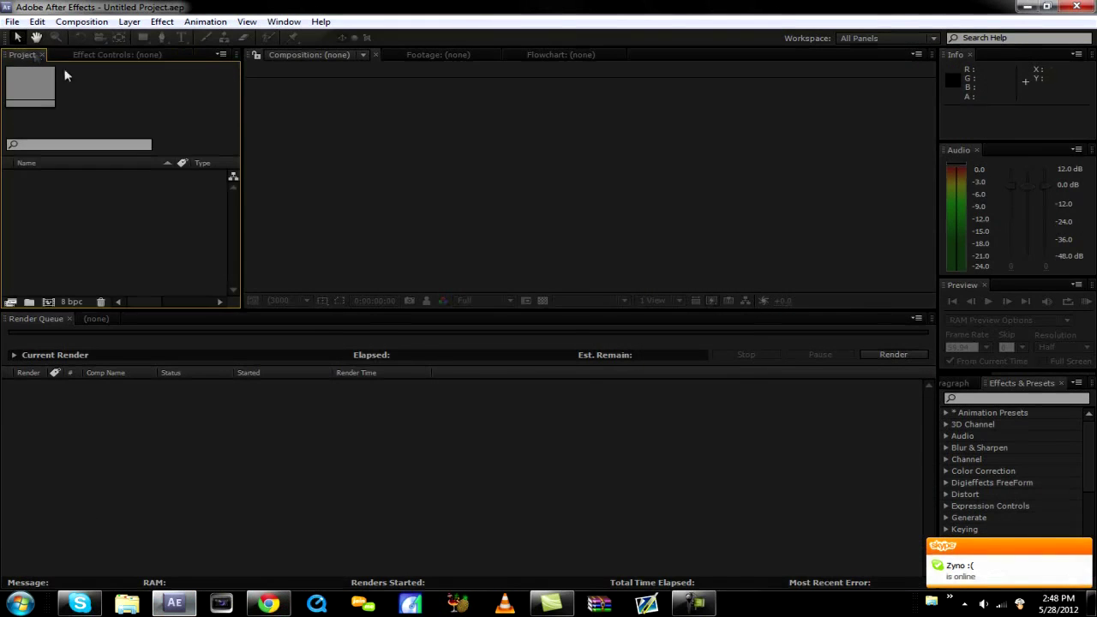
click(1090, 600)
drag(707, 51, 112, 240)
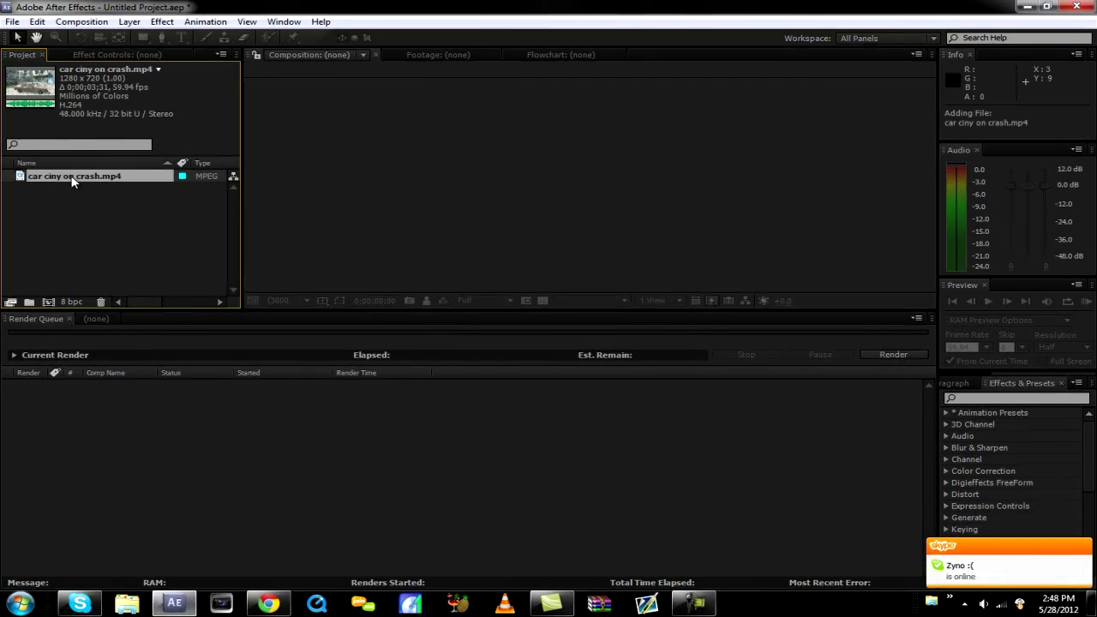
drag(73, 180, 52, 302)
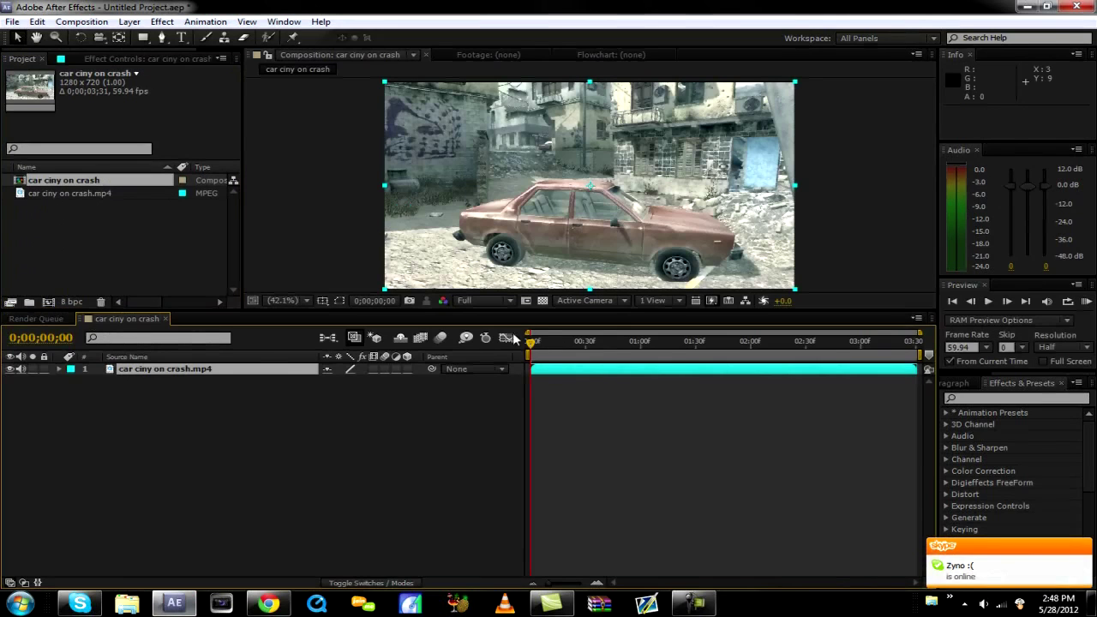
Step: Apply The Foundry's CameraTracker (1.0) effect to the car ciny on crash.mp4 layer
drag(533, 347, 531, 390)
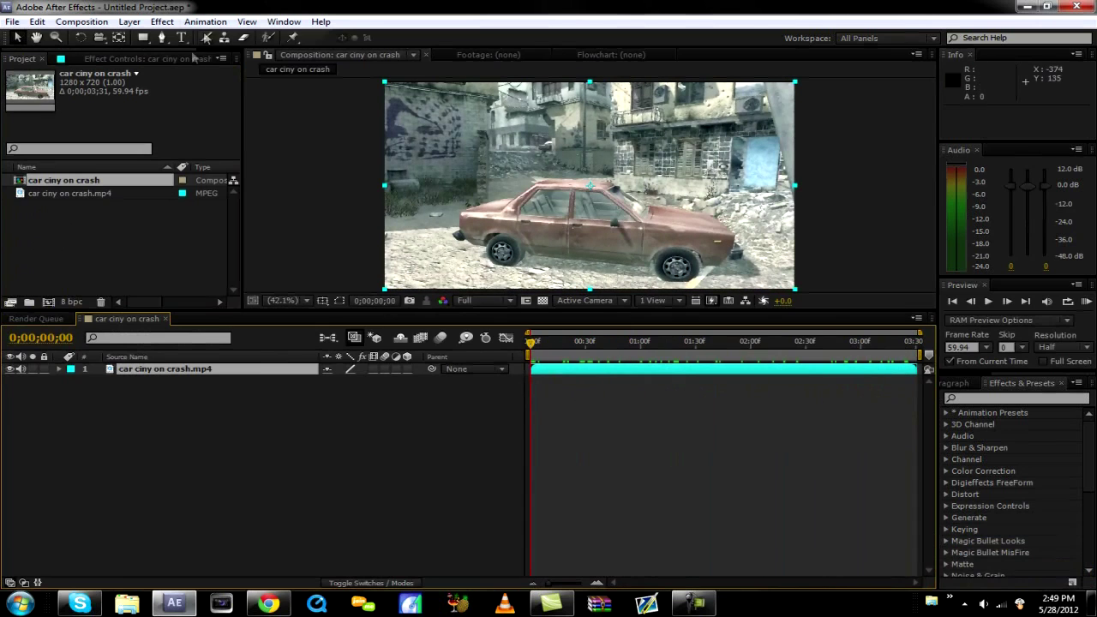
click(82, 22)
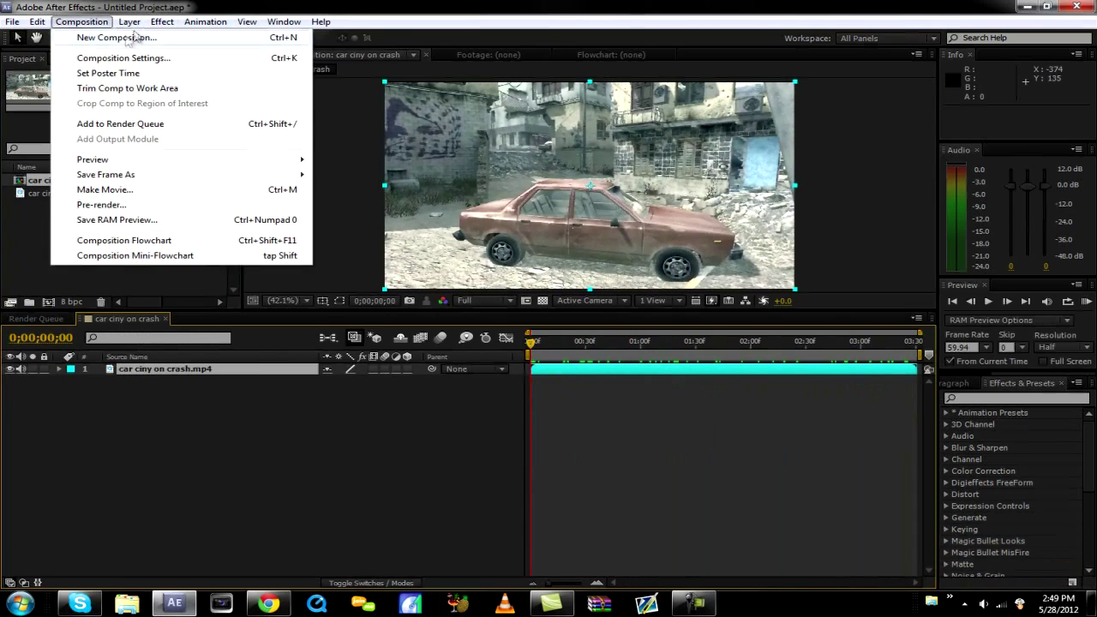
mouse_move(155, 28)
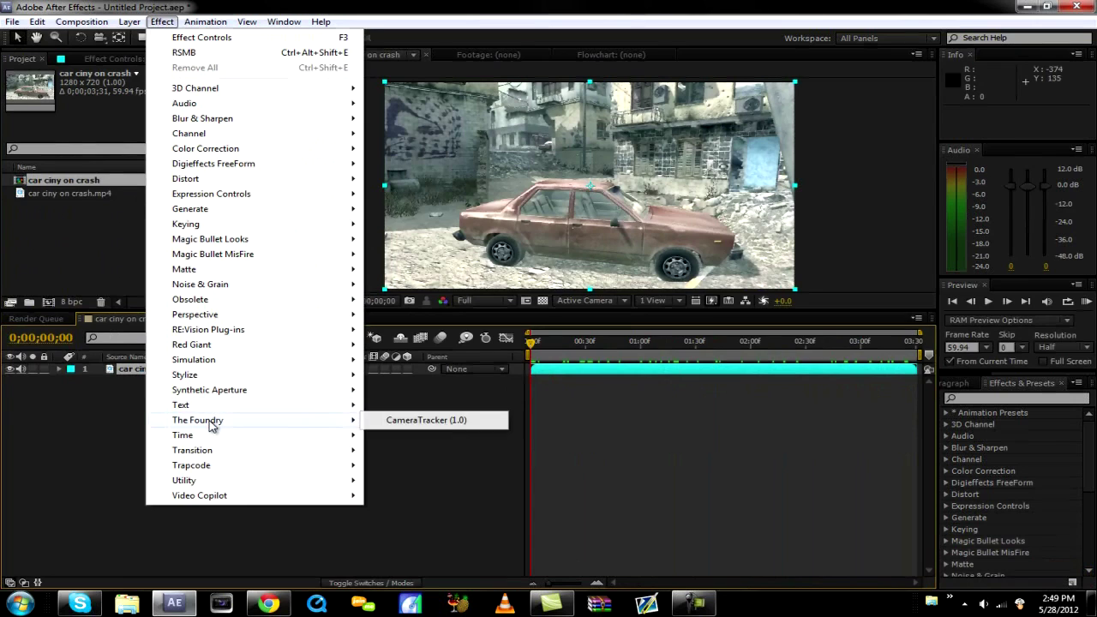
mouse_move(349, 420)
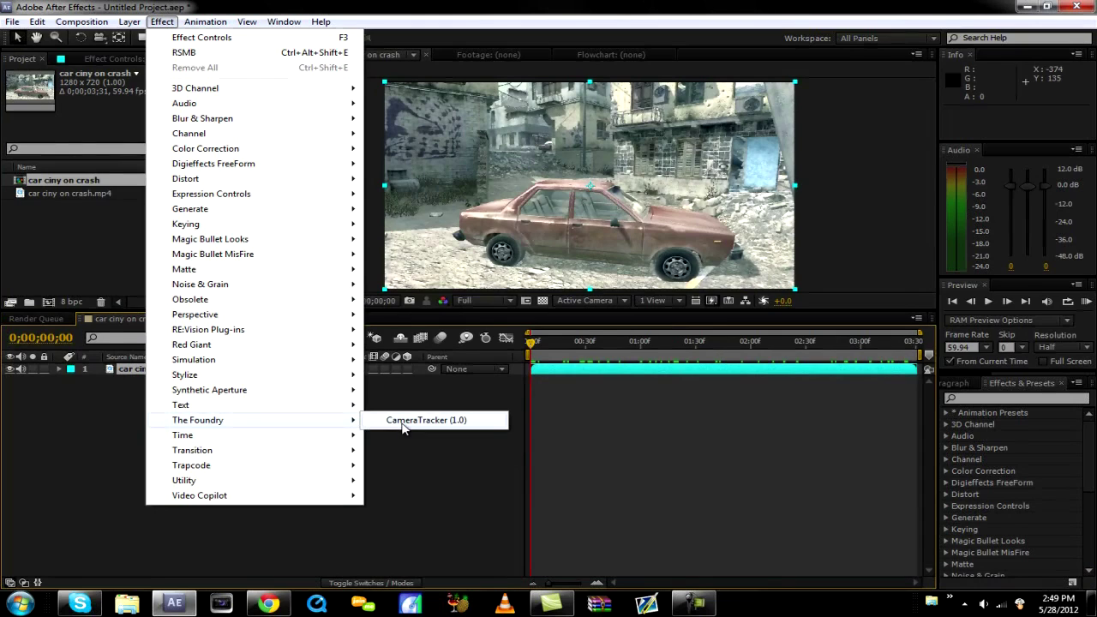
click(403, 425)
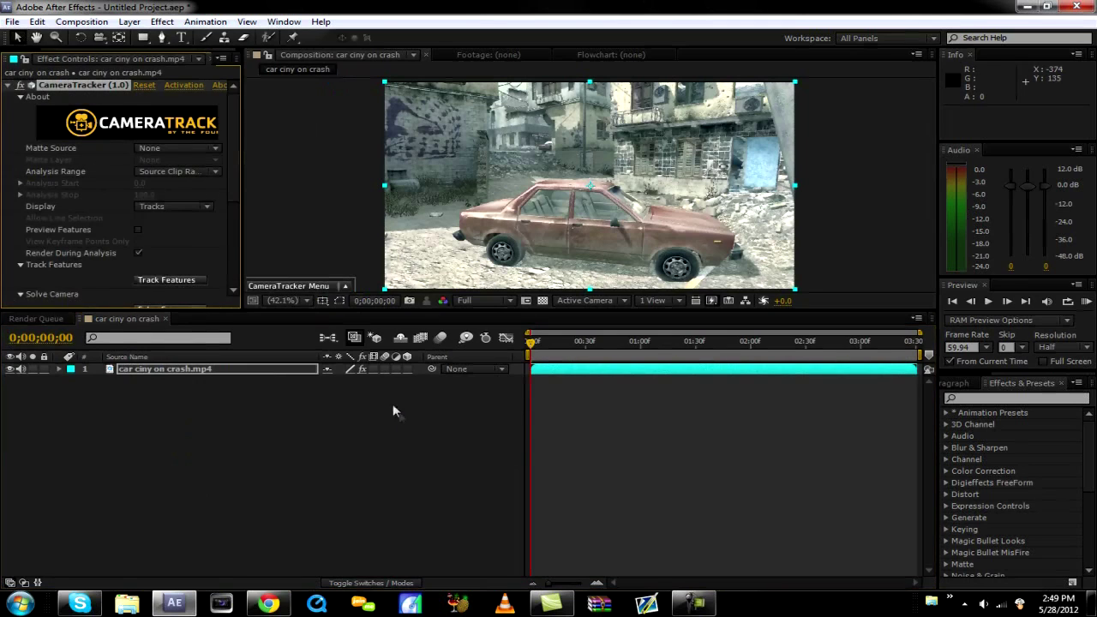
Step: Set the composition preview resolution to Full and run CameraTracker's Track Features analysis on the clip
click(497, 305)
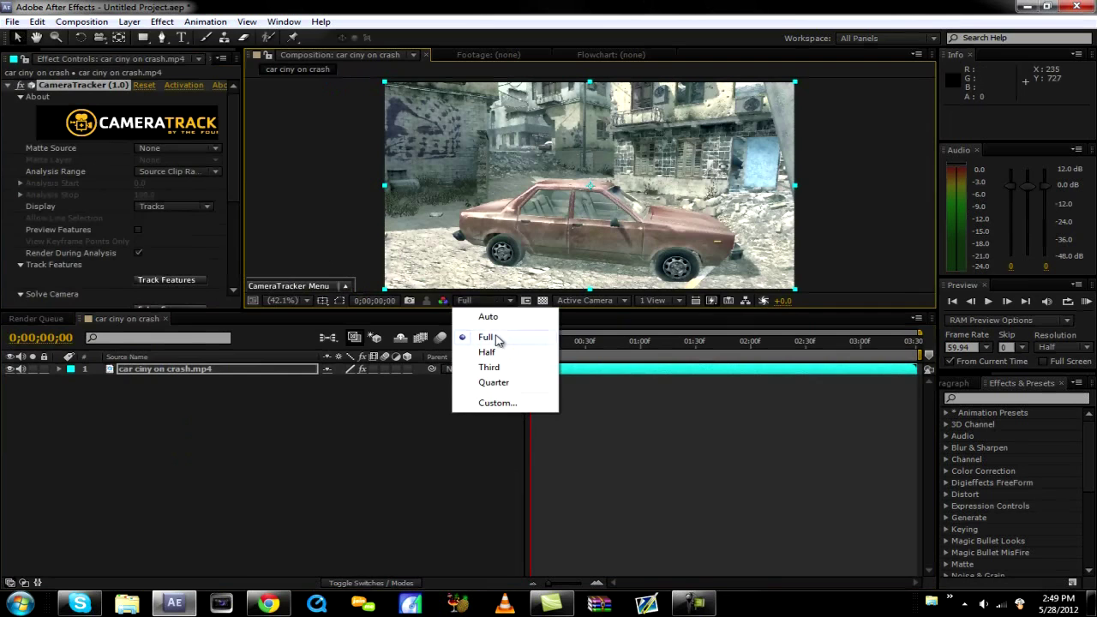
click(495, 338)
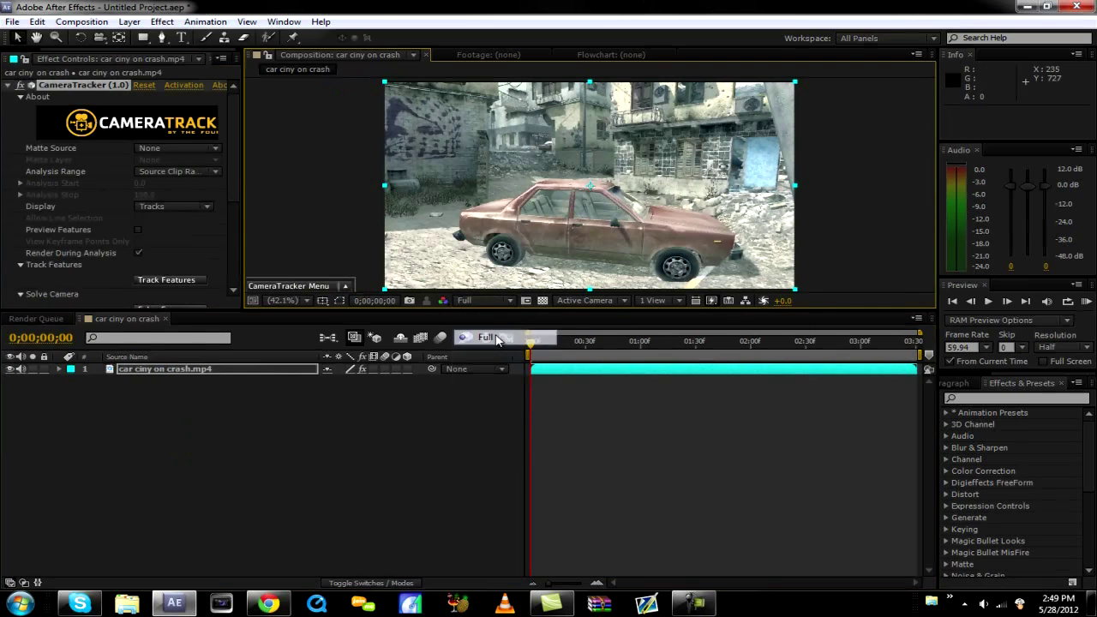
click(195, 280)
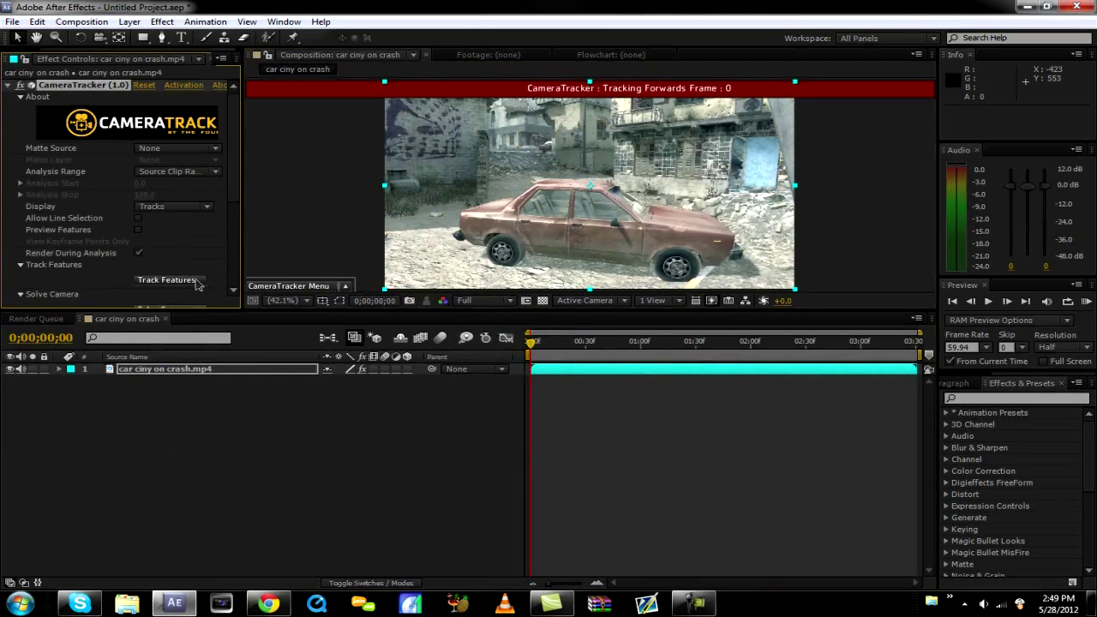
click(695, 607)
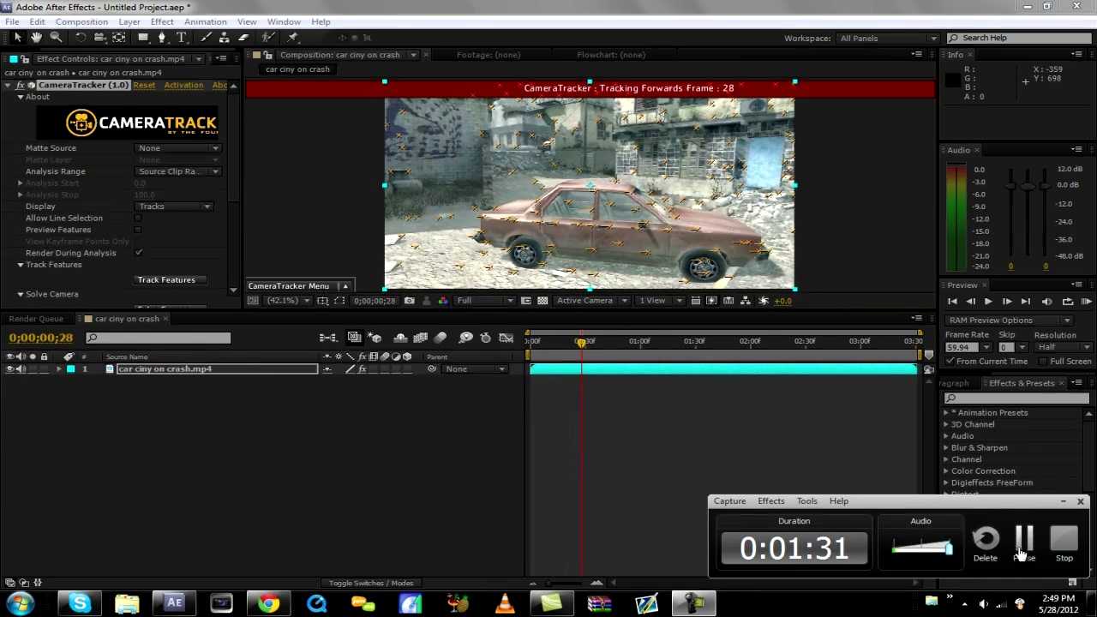
click(1023, 538)
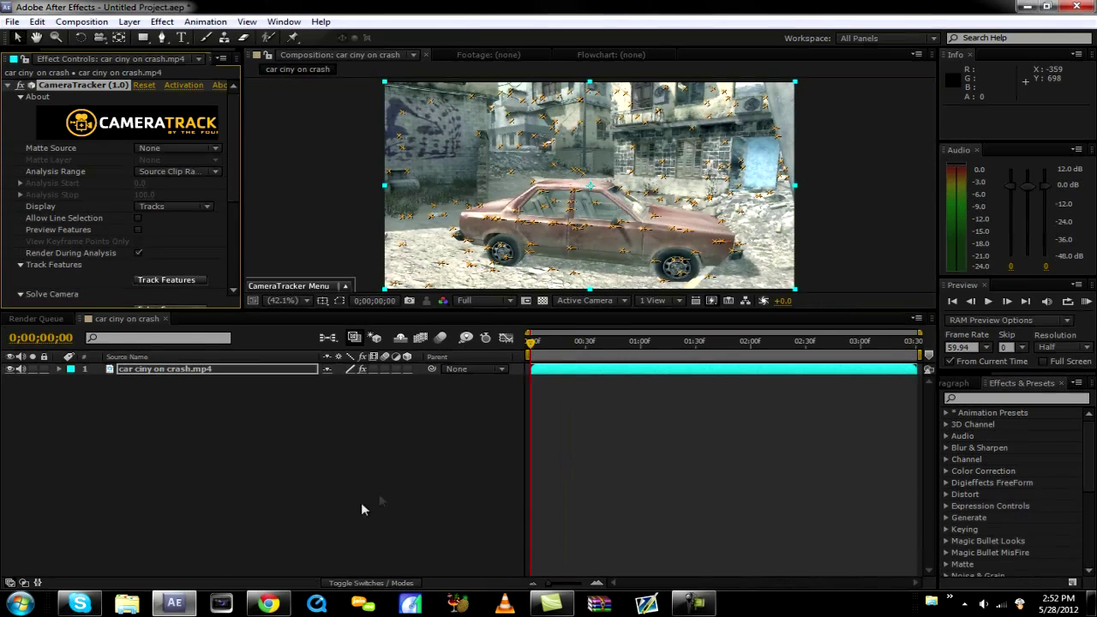
Step: Check the tracked clip through to its end and park the current time at 0;00;03;29
click(409, 465)
click(280, 369)
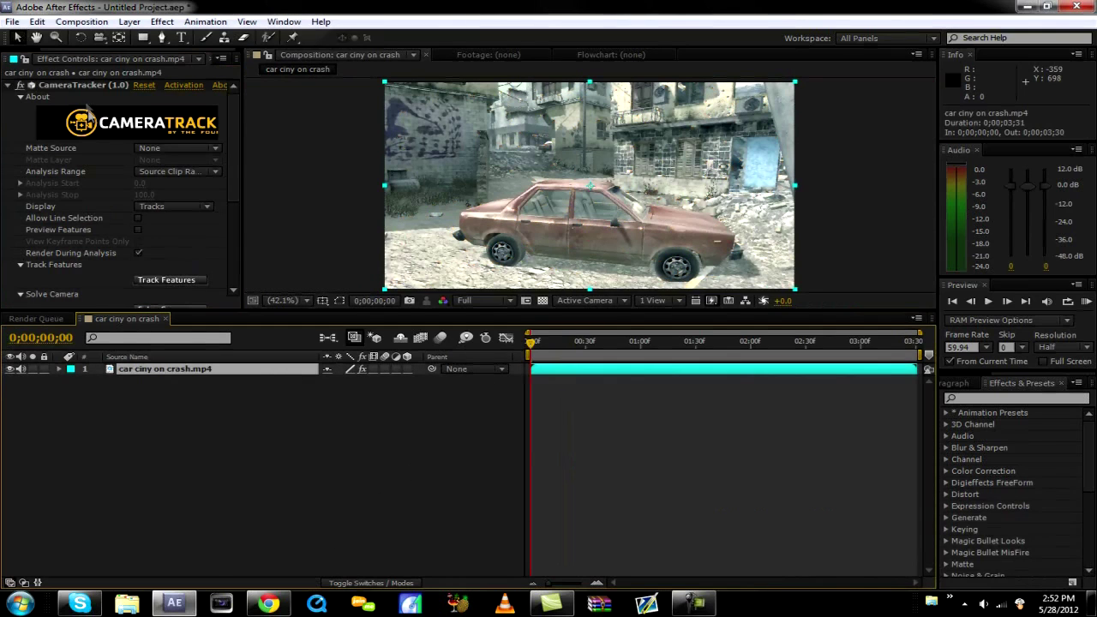
drag(525, 347, 916, 461)
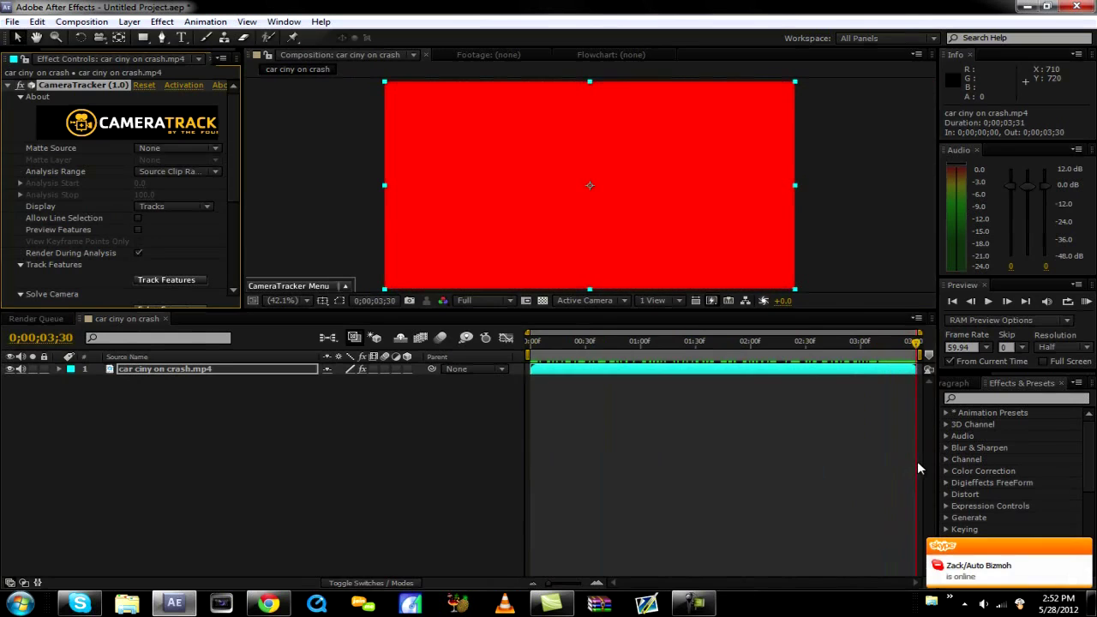
click(971, 301)
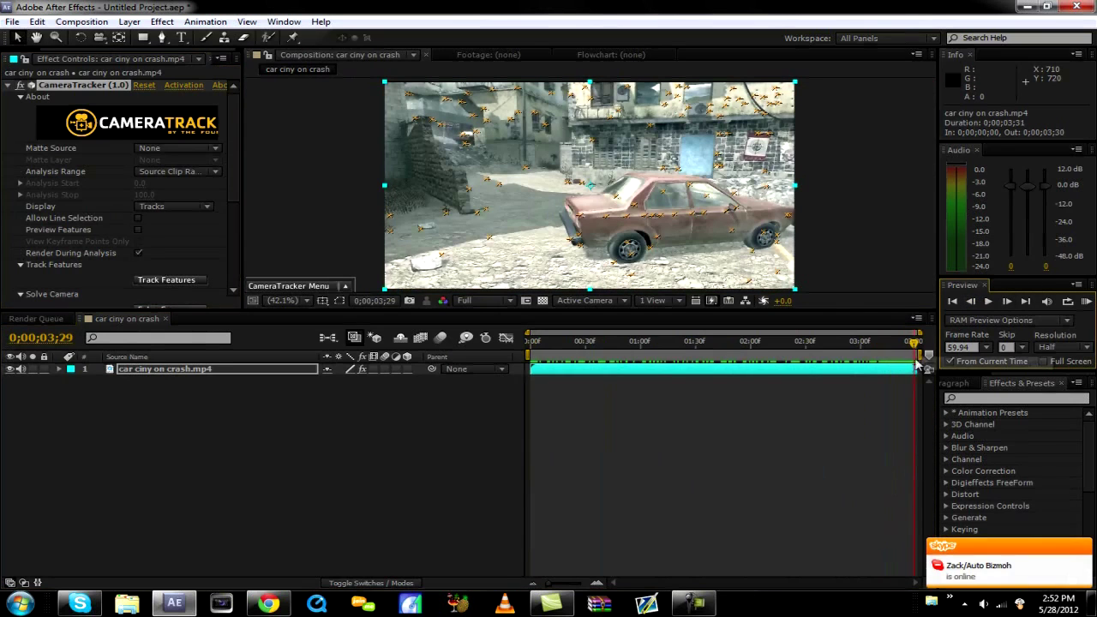
Step: Enable time remapping on the car ciny on crash.mp4 layer and delete the stray adjustment layer
key(ctrl+alt+t)
key(ctrl+alt+y)
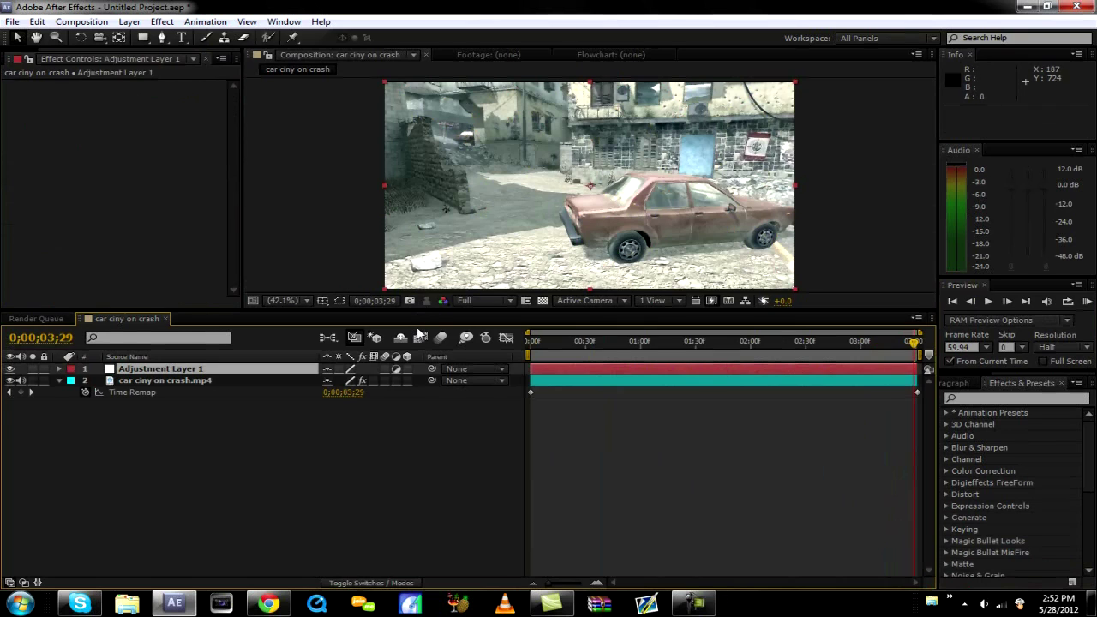
key(Delete)
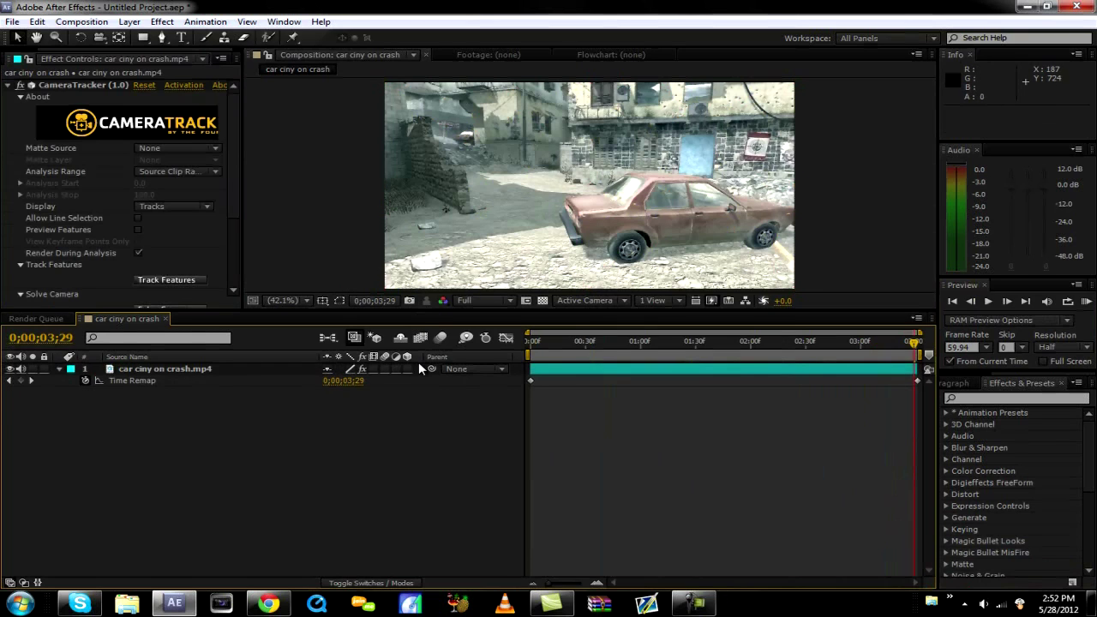
click(258, 375)
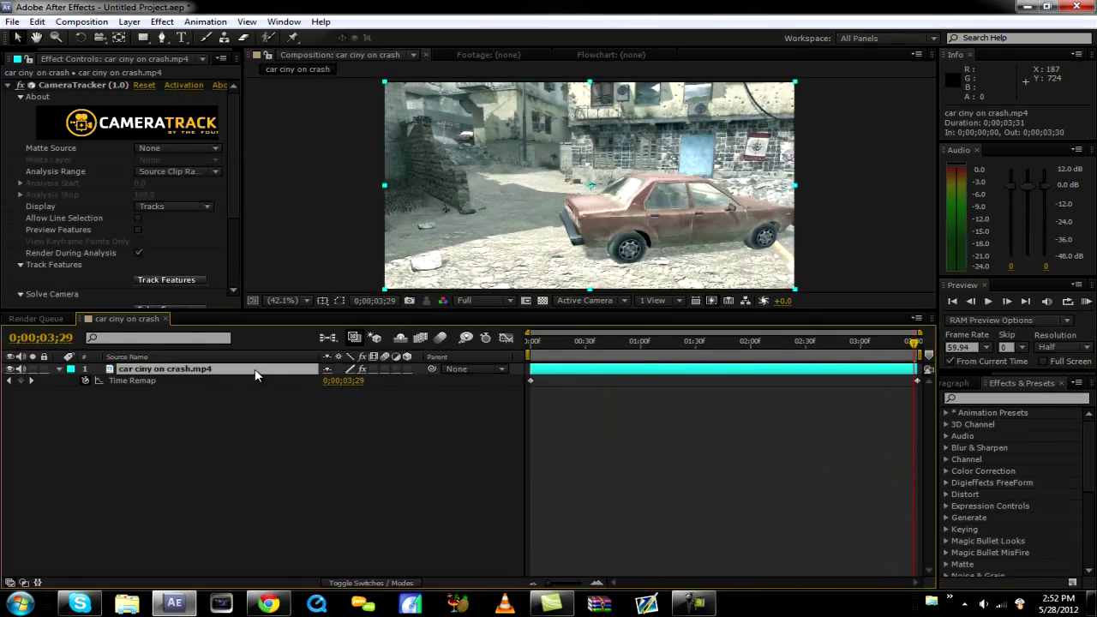
key(ctrl+z)
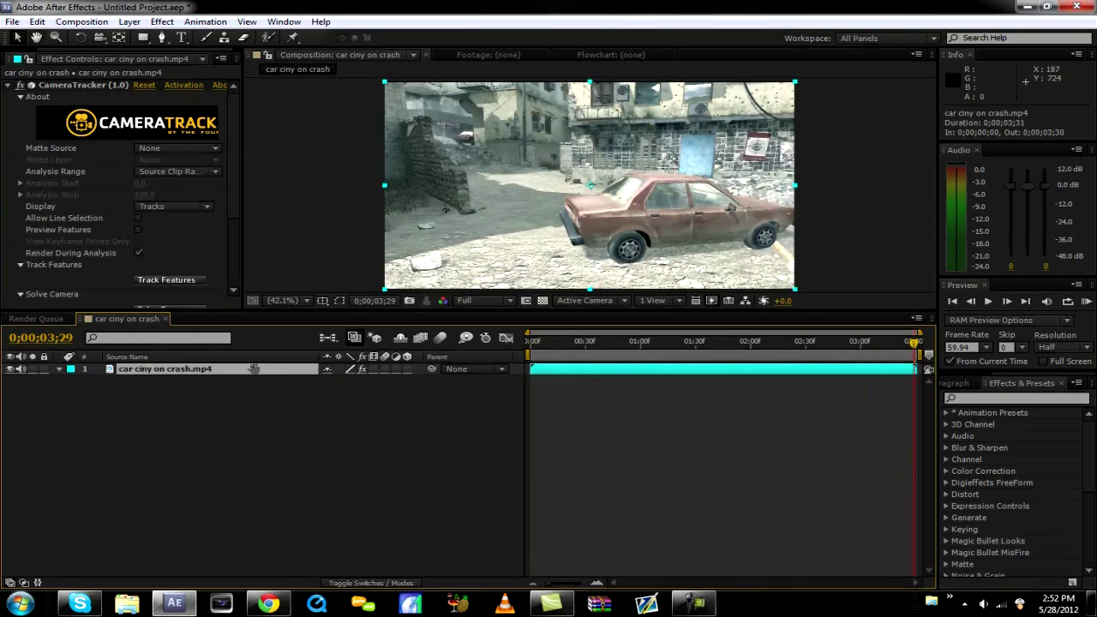
key(u)
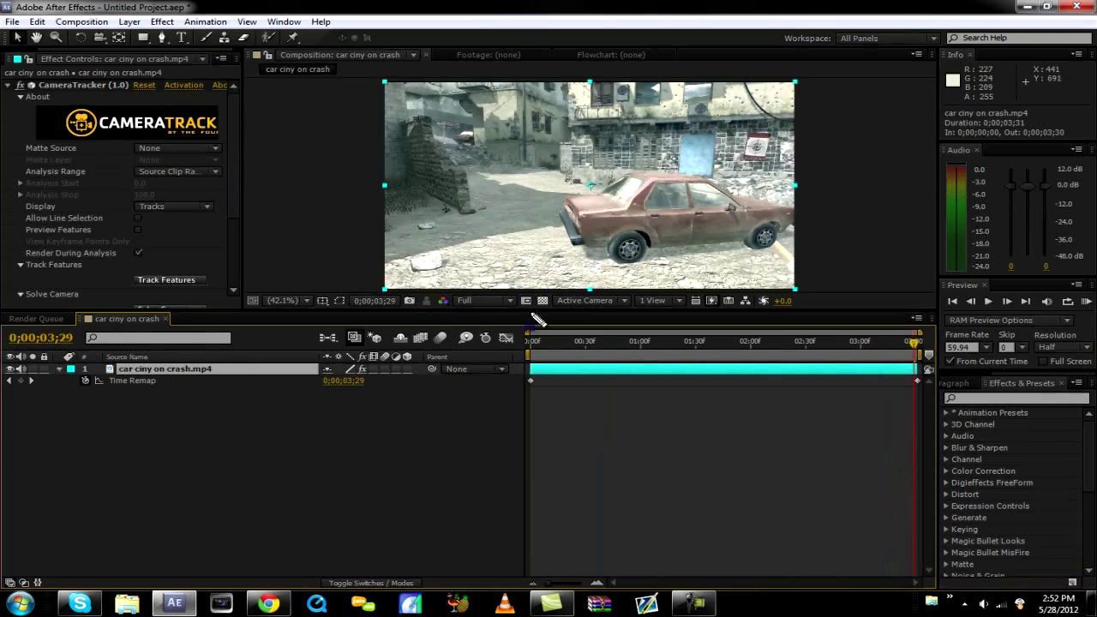
key(Escape)
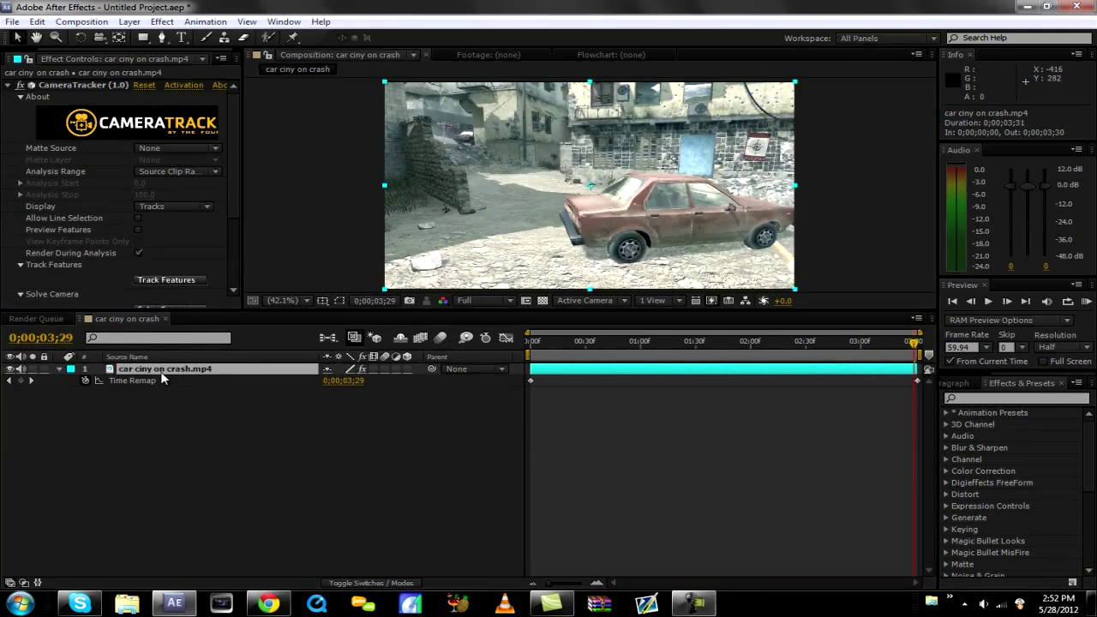
Step: Split the time-remapped car clip at the current time and delete the short leftover piece at its end
click(153, 24)
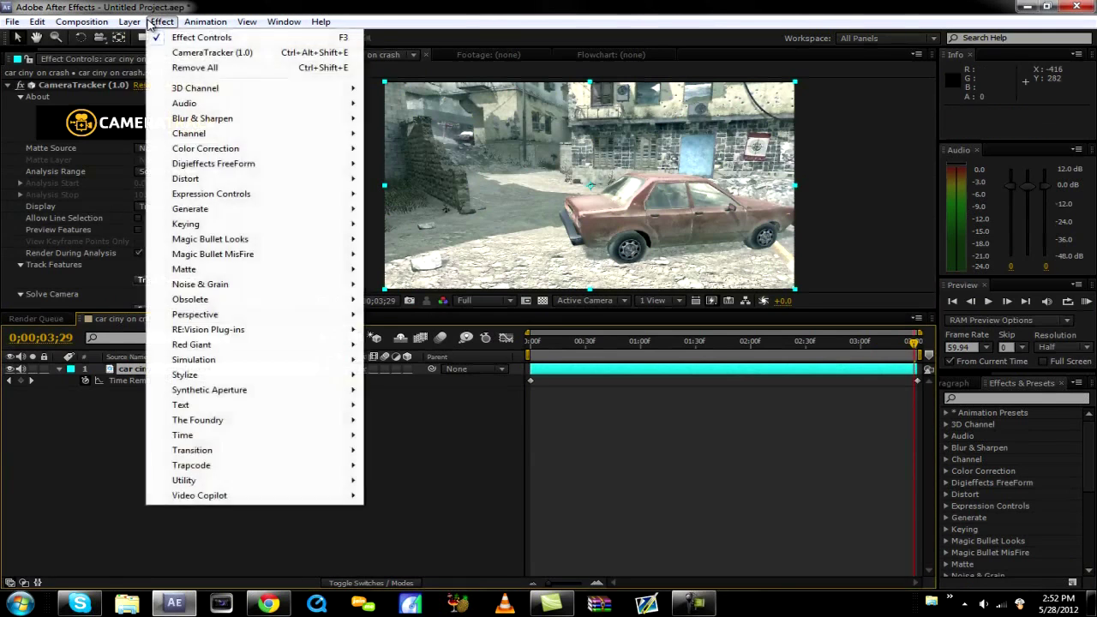
mouse_move(125, 25)
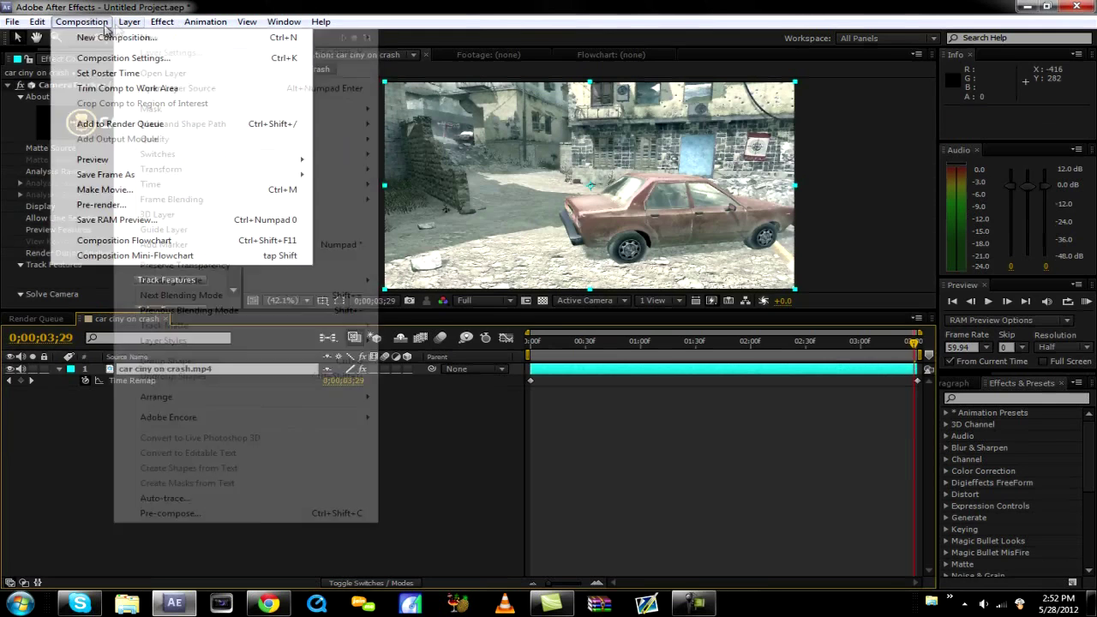
mouse_move(35, 23)
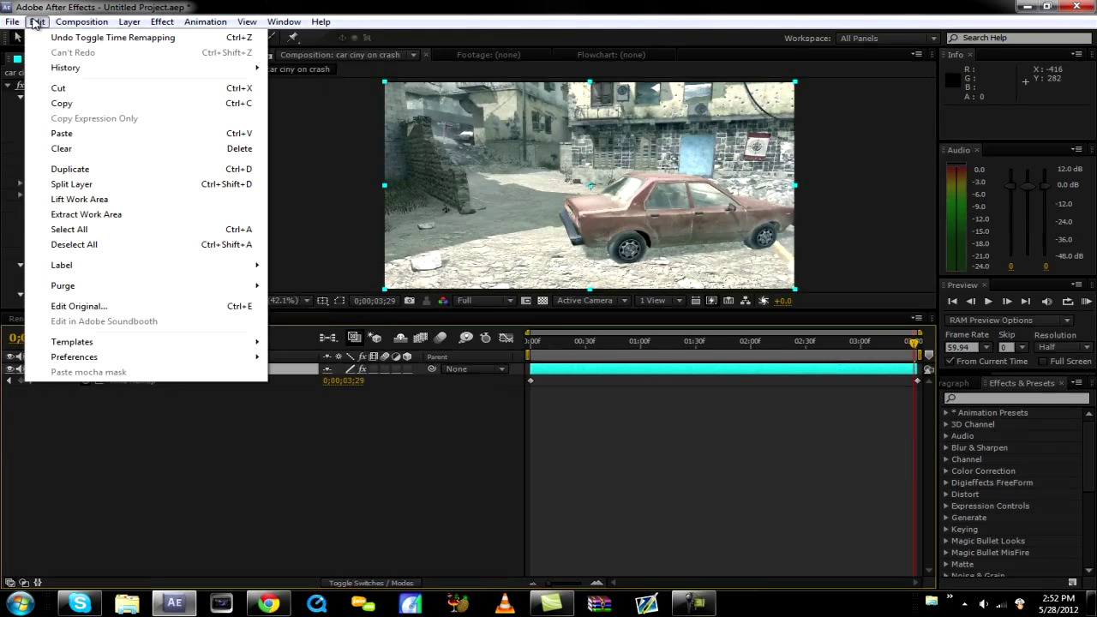
click(93, 186)
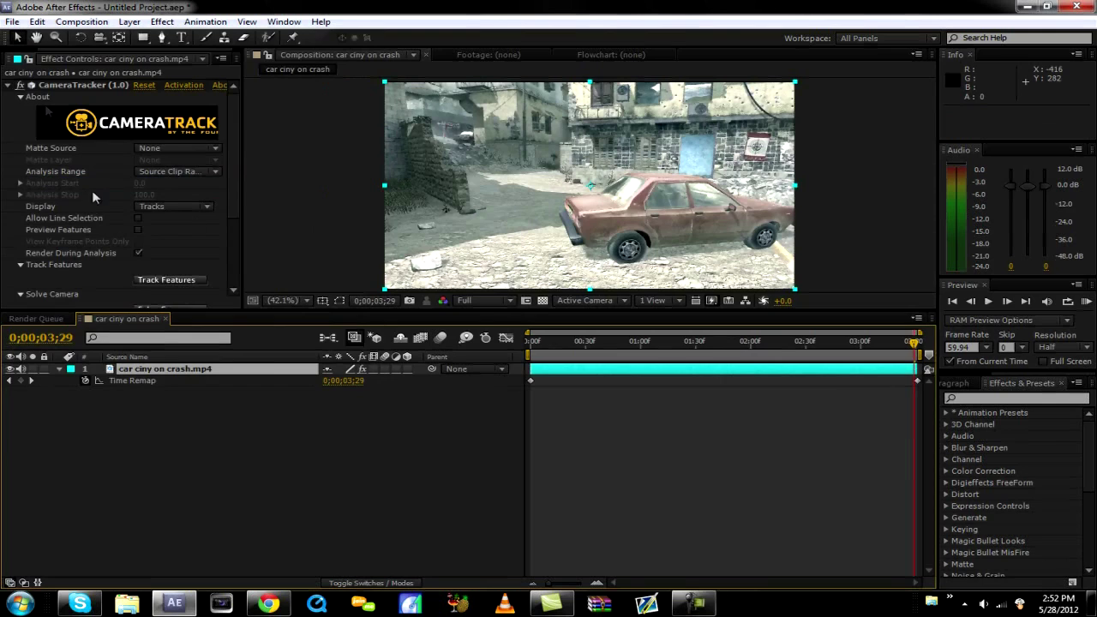
key(ctrl+d)
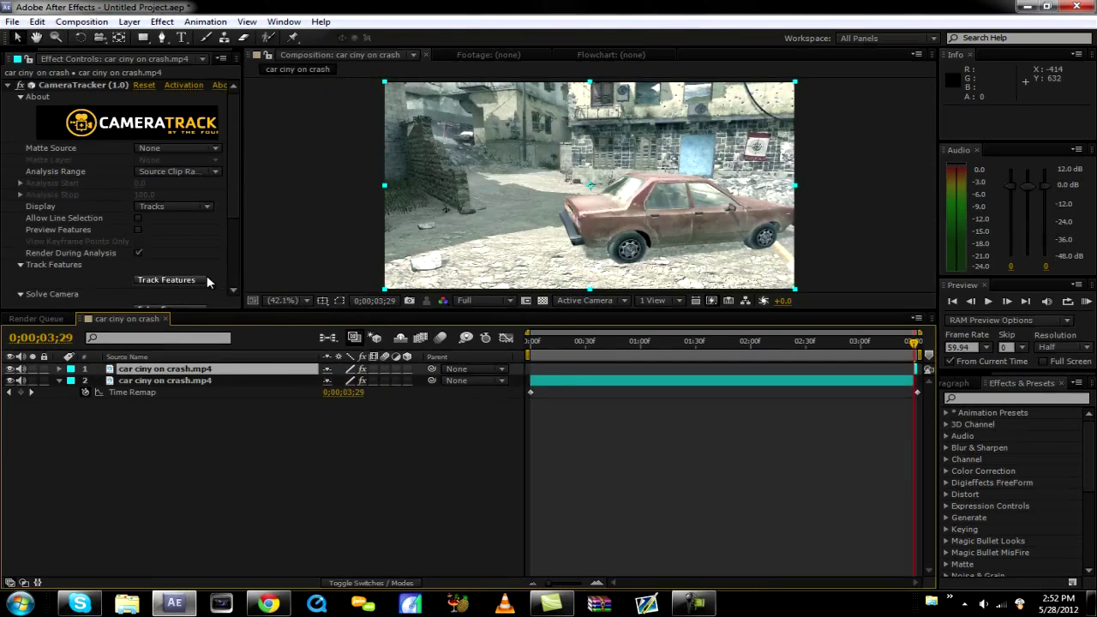
key(Delete)
click(135, 367)
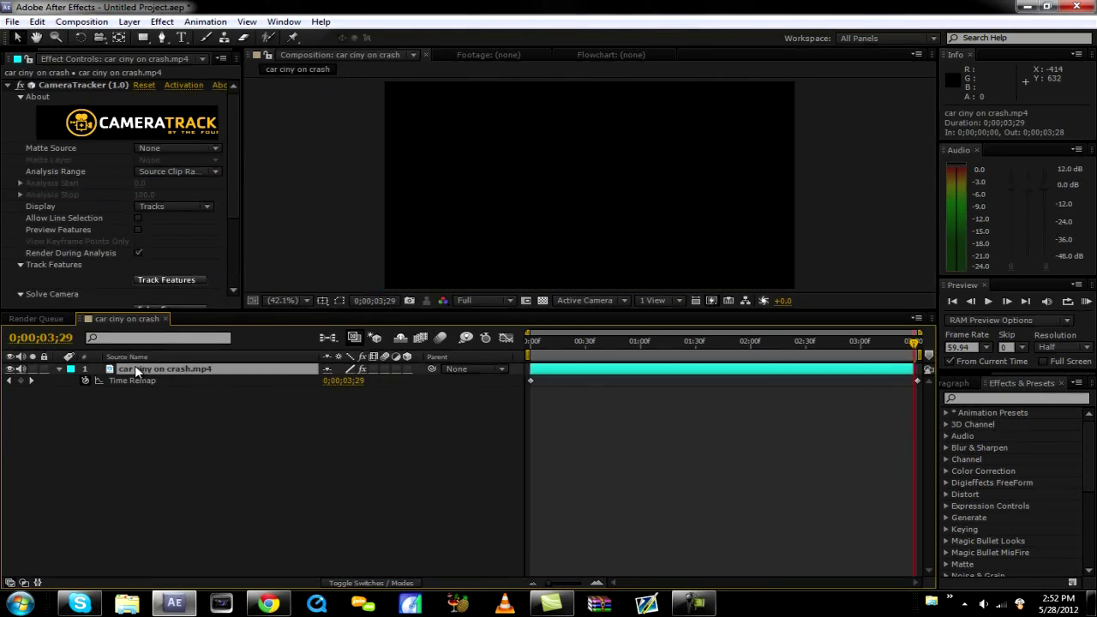
Step: End the work area at the end of the car clip and trim the composition to the work area
click(926, 354)
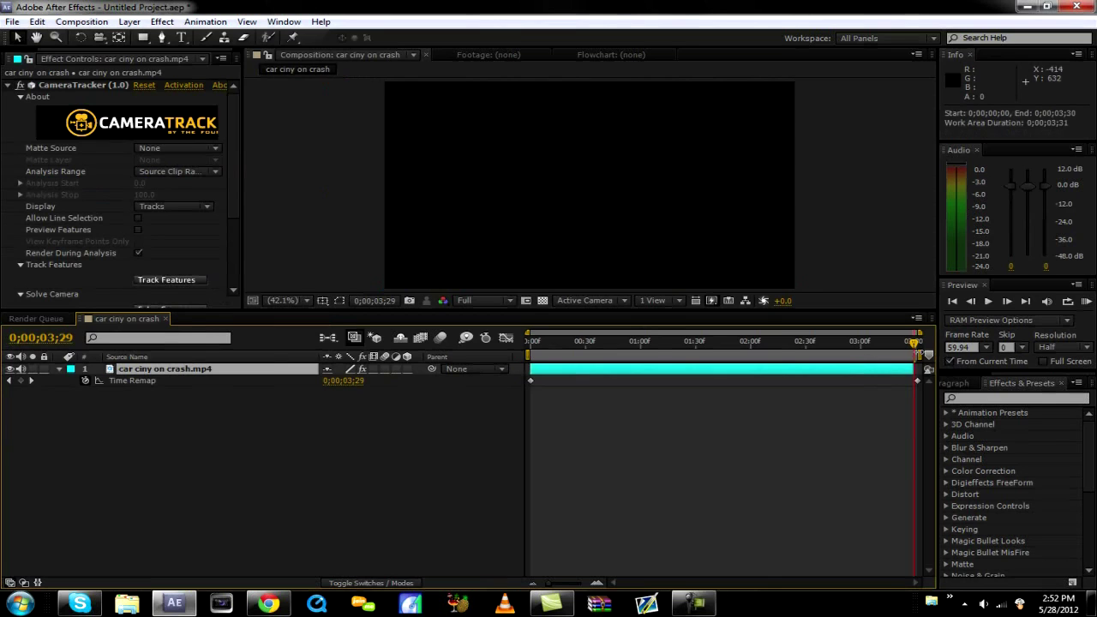
click(82, 21)
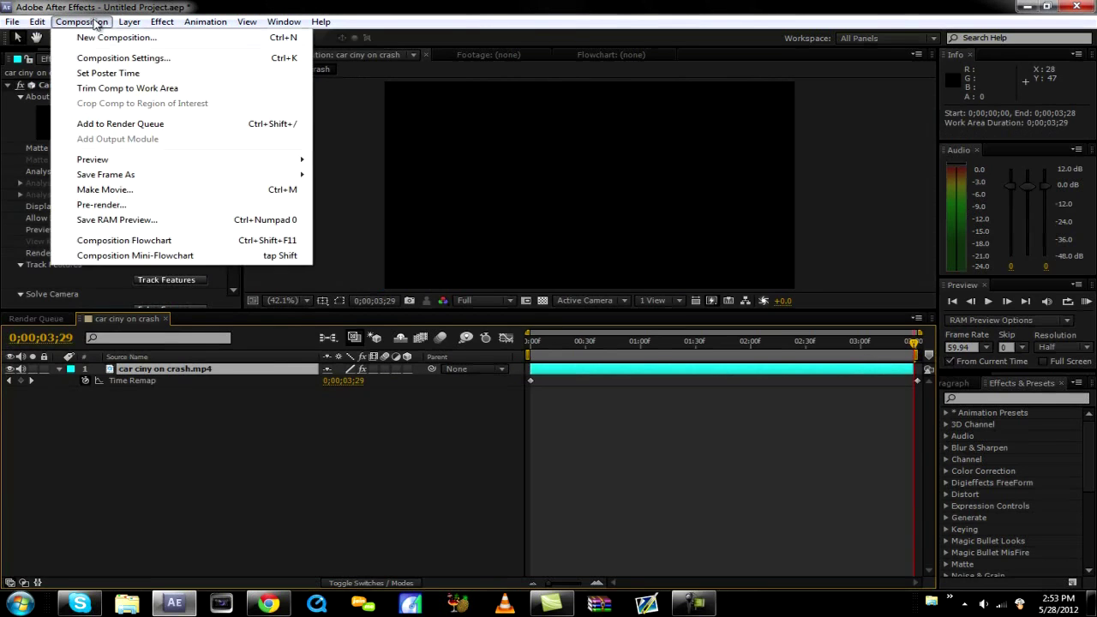
click(143, 89)
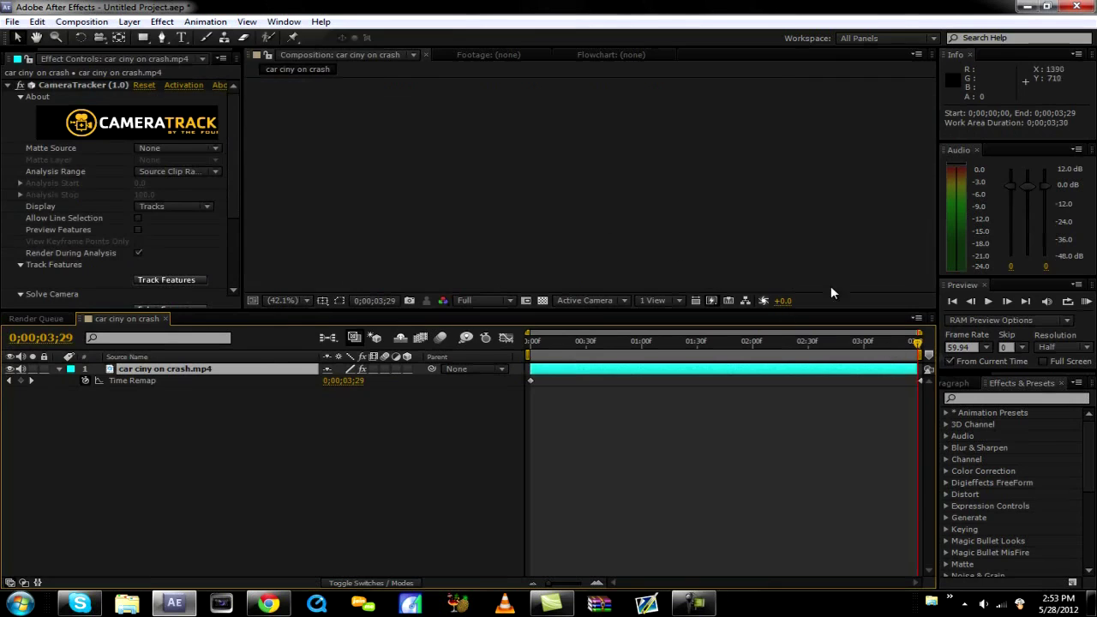
Step: Return the current time to 0;00;00;00 and run CameraTracker's Solve Camera on the car clip
drag(916, 344, 664, 385)
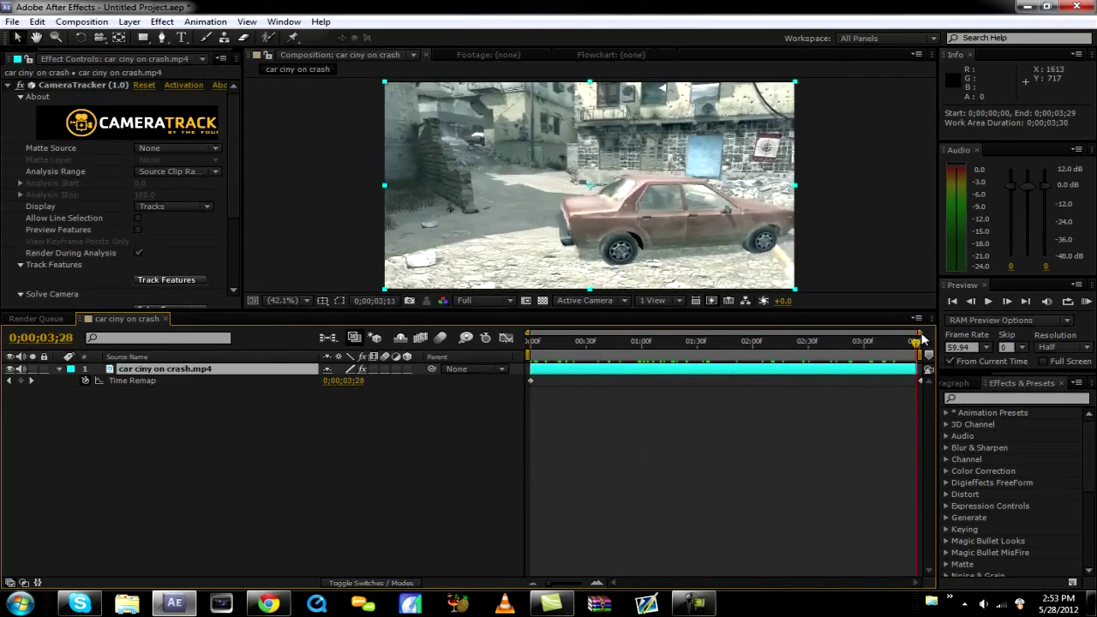
click(638, 340)
click(52, 85)
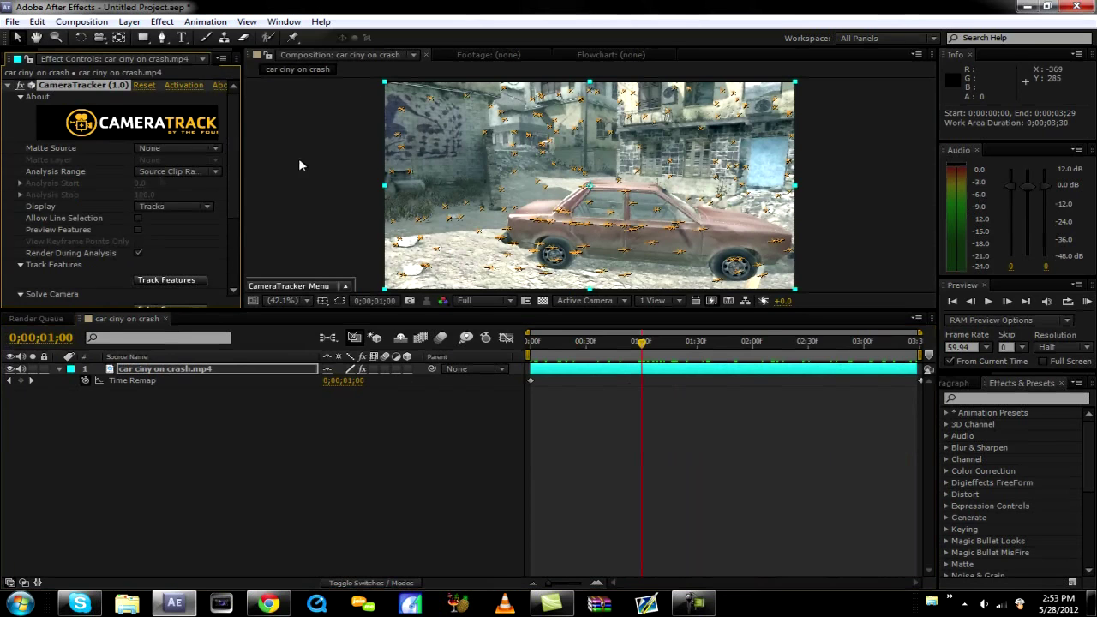
drag(640, 343, 418, 386)
drag(232, 162, 246, 221)
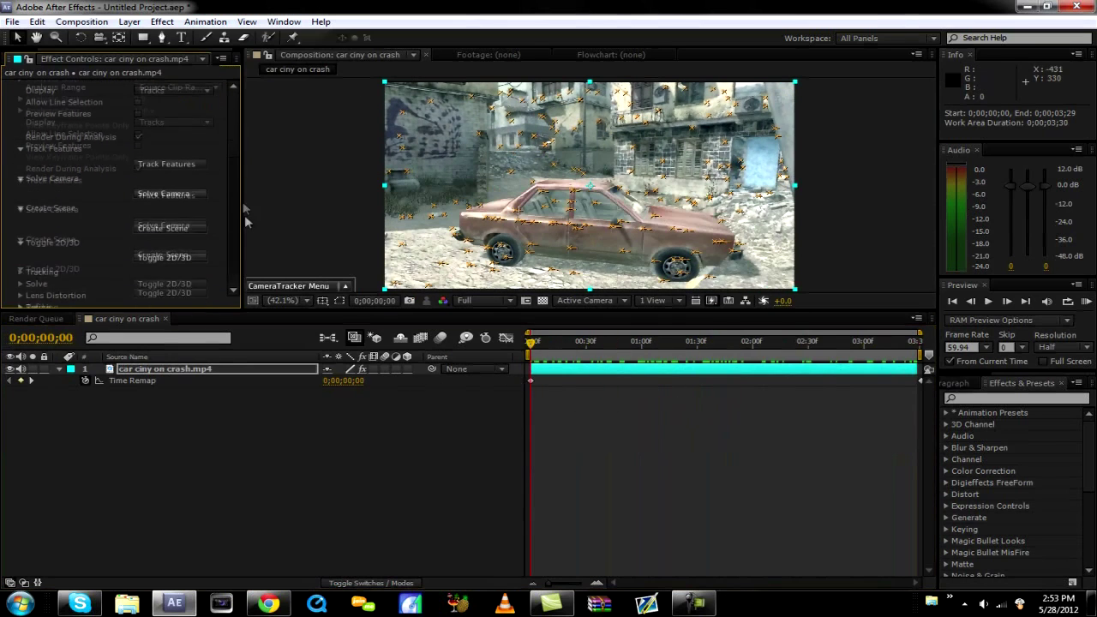
click(163, 194)
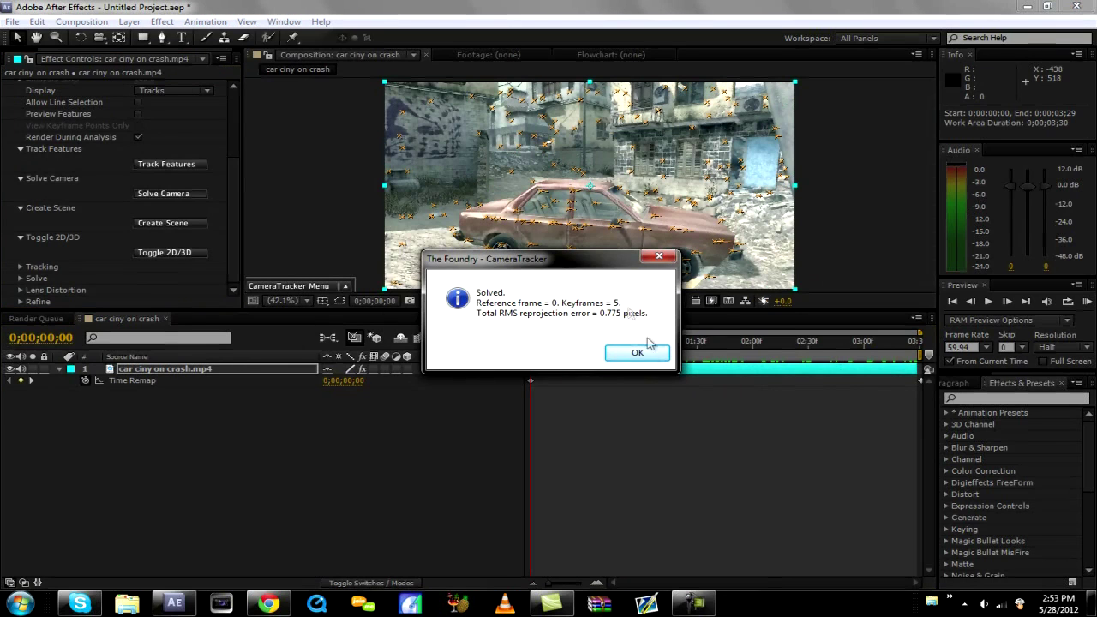
click(649, 354)
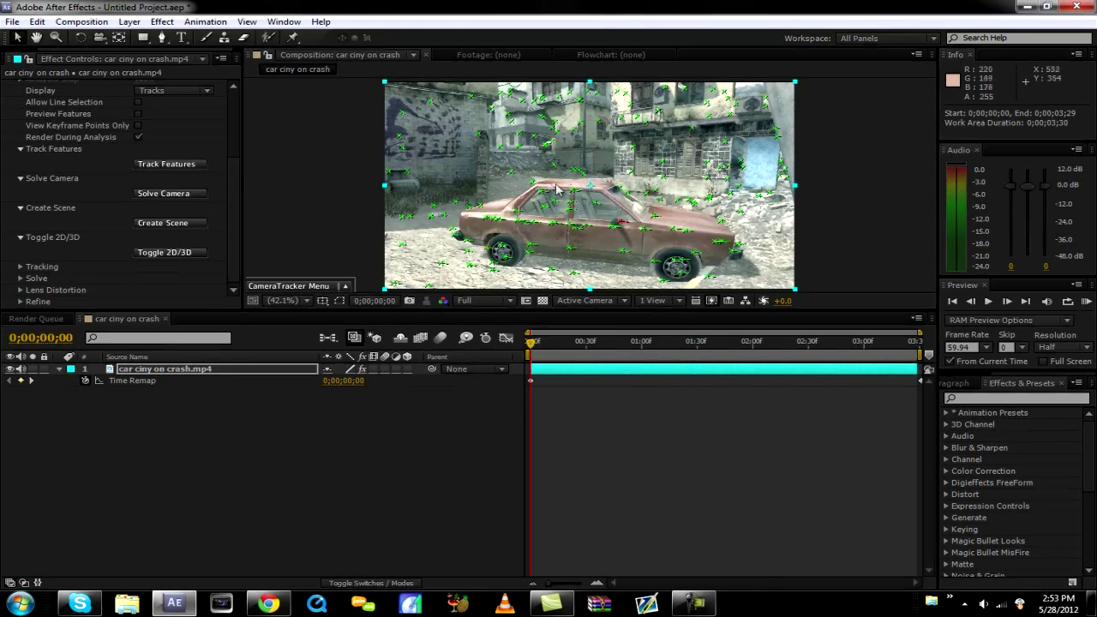
Step: Review the solved tracks through the clip and set the ground plane origin at a track point on the car's roof
key(space)
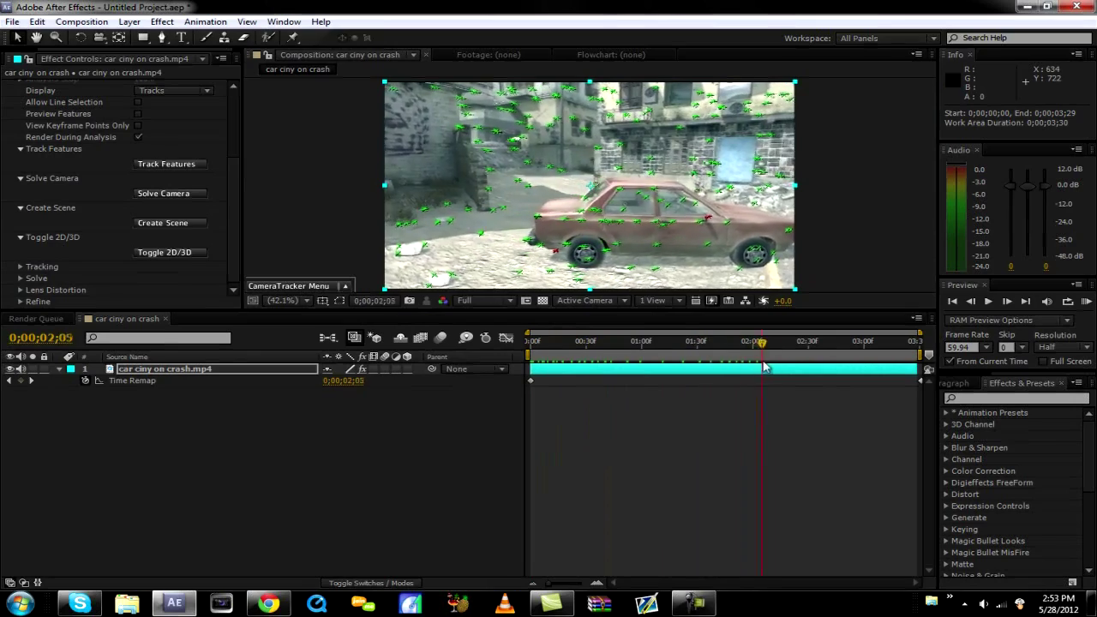
drag(898, 367, 517, 365)
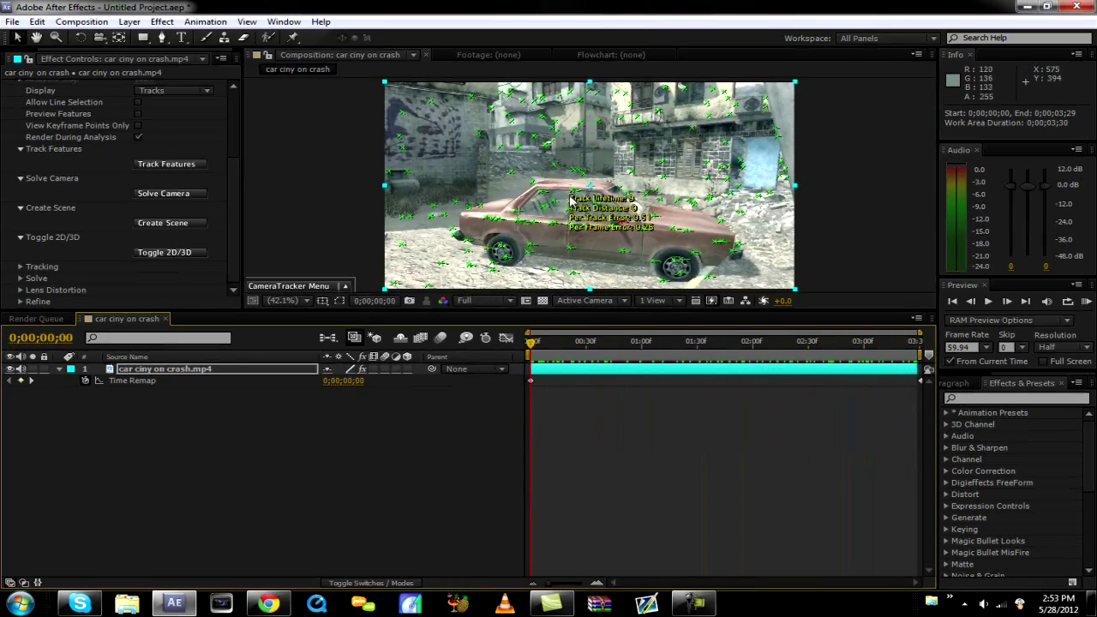
click(572, 195)
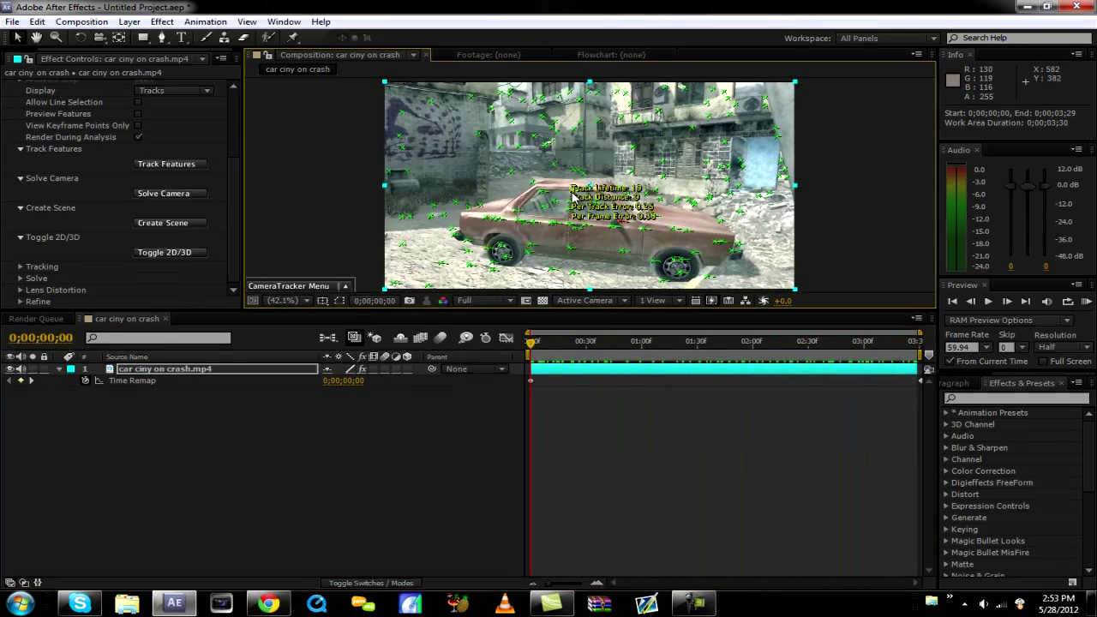
right_click(572, 196)
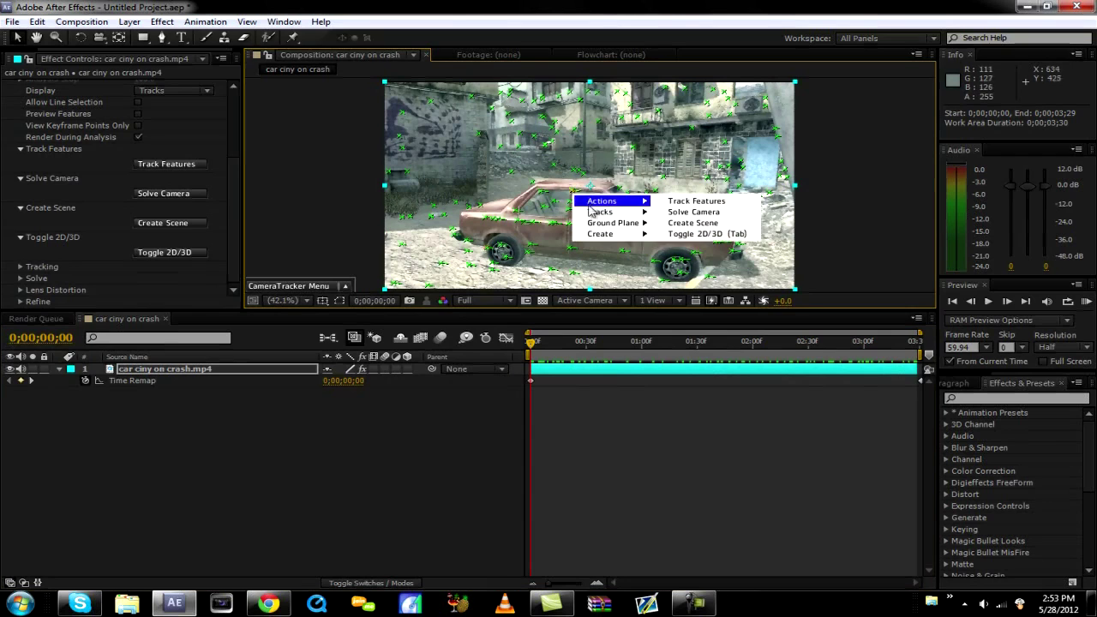
mouse_move(597, 224)
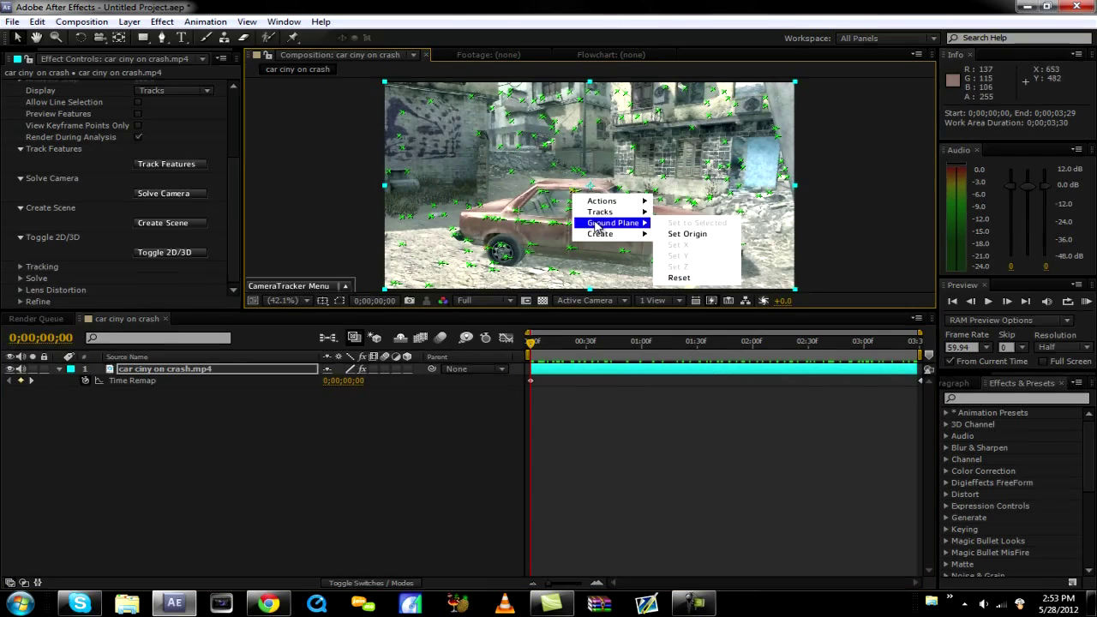
click(672, 235)
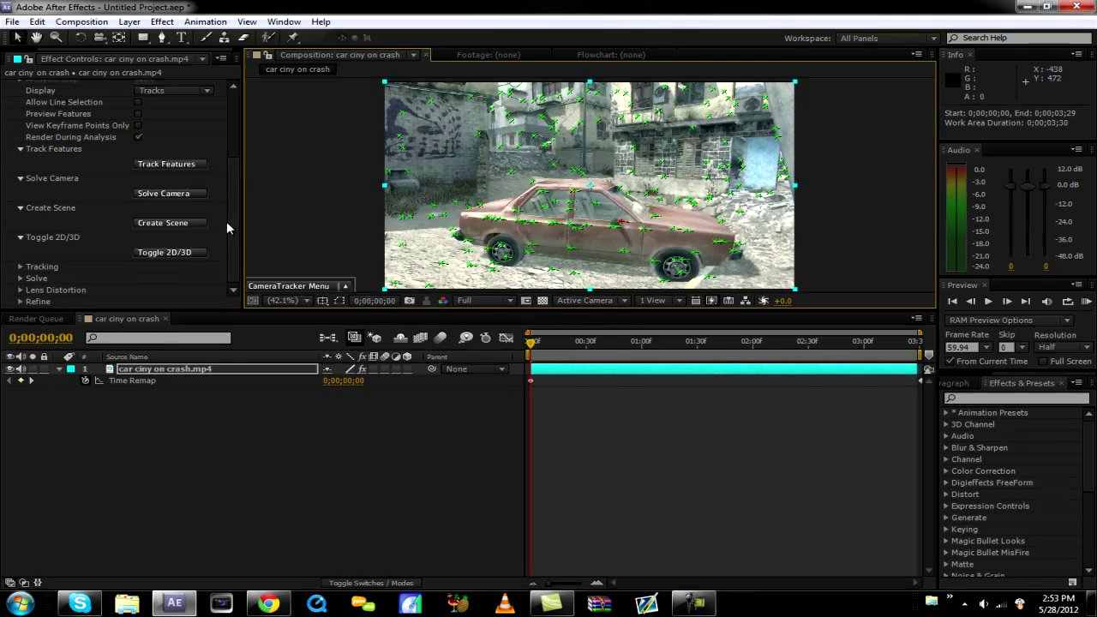
Step: Create the CameraTracker scene from the solve and check it across the clip
click(190, 224)
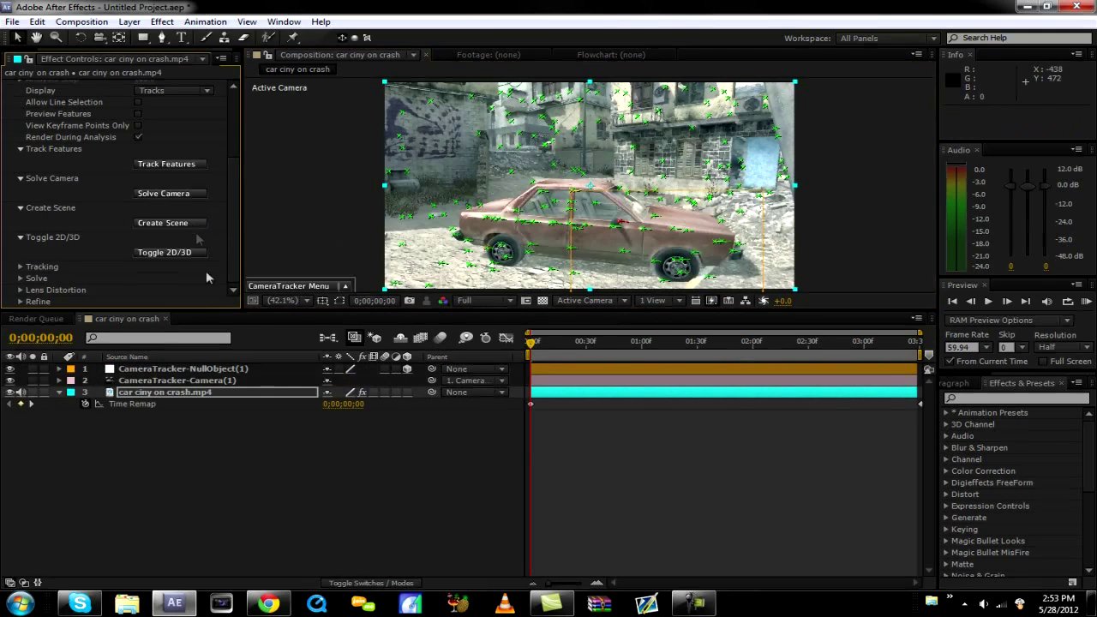
drag(531, 345, 886, 357)
drag(778, 366, 399, 424)
Step: Add a text layer reading IM LITE TUTORIALS on two lines over the footage at 0;00;00;00
click(182, 38)
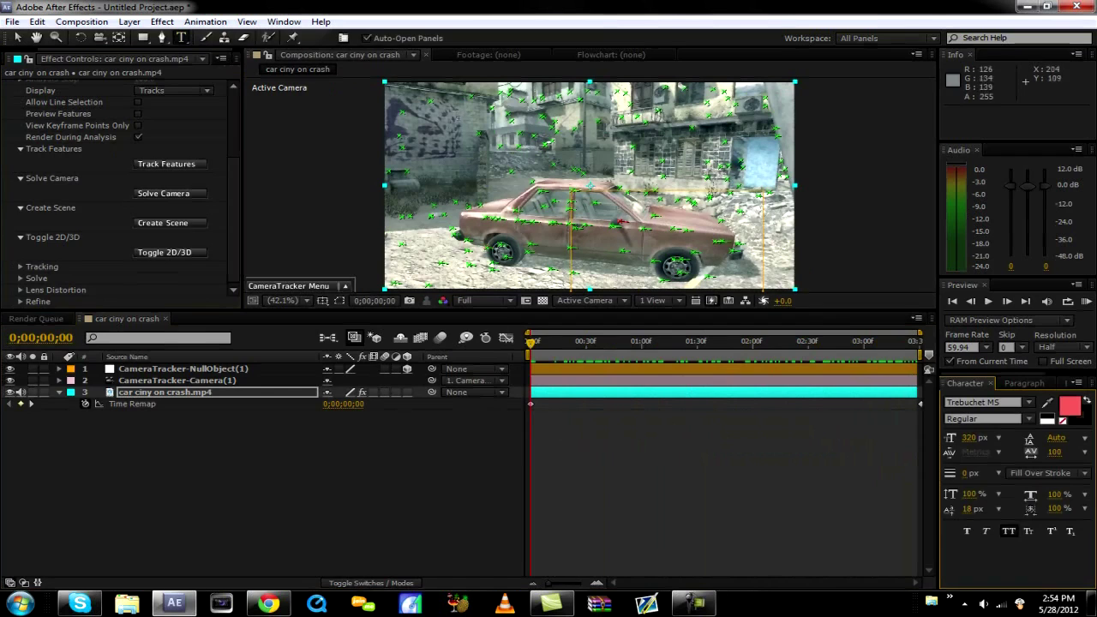
click(464, 144)
text(I)
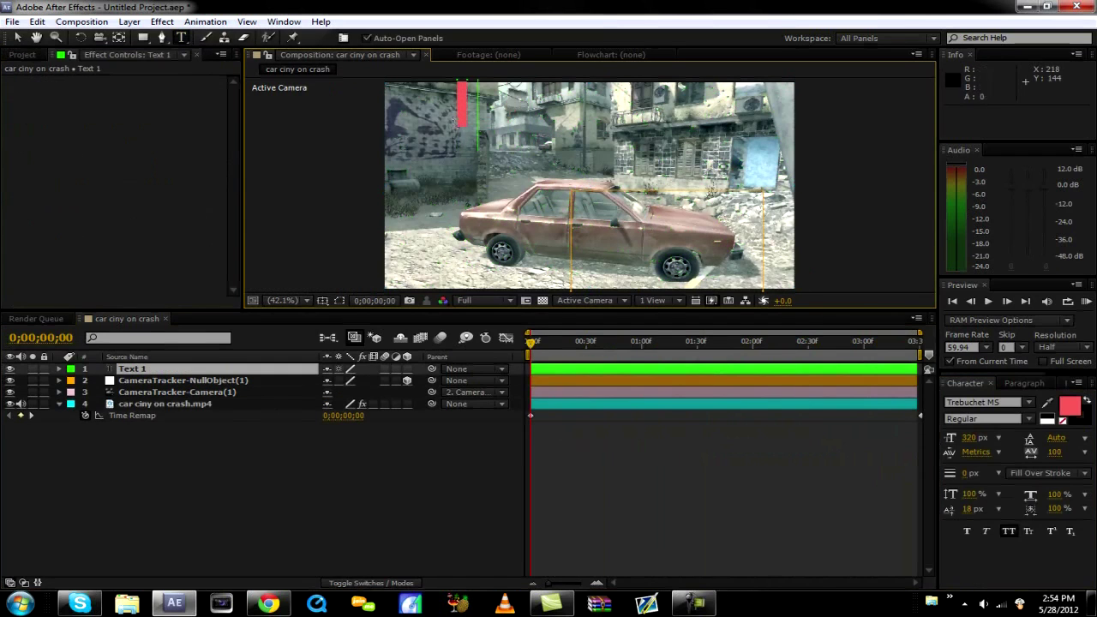
text(M LITE)
key(Return)
text(TU)
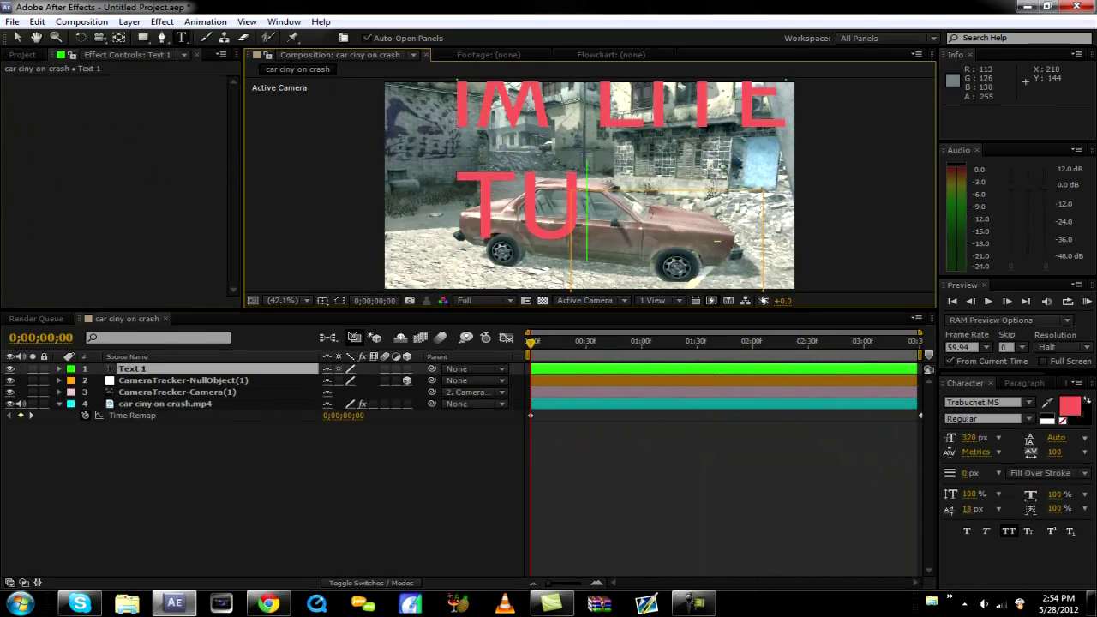
text(TORI)
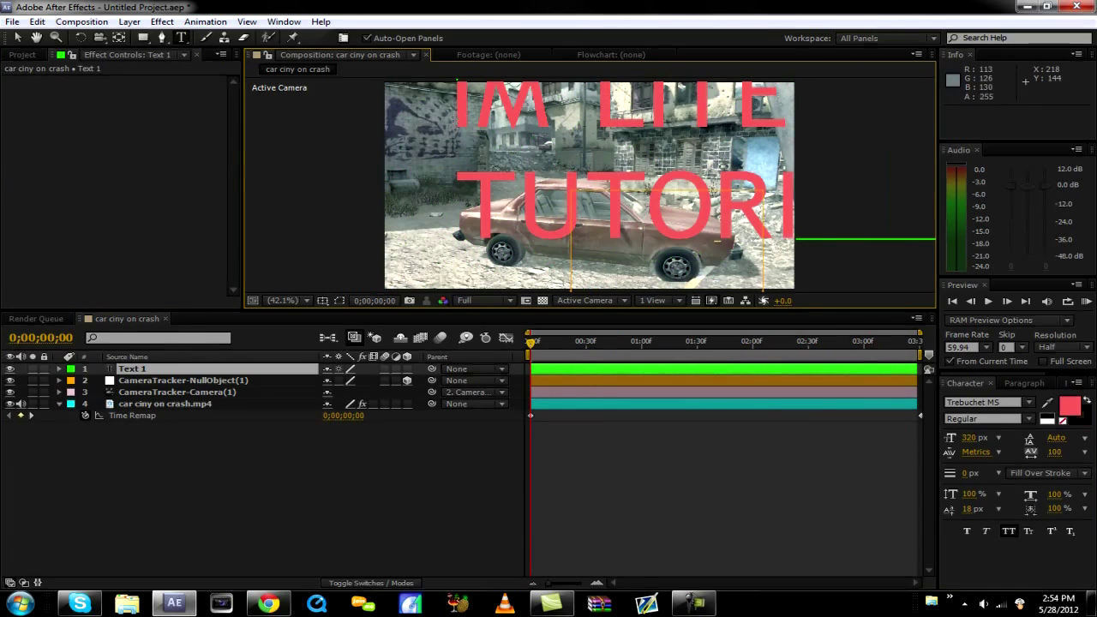
click(17, 38)
Step: Scale the im Lite Tutorials text layer to 31% and make it a 3D layer
click(155, 370)
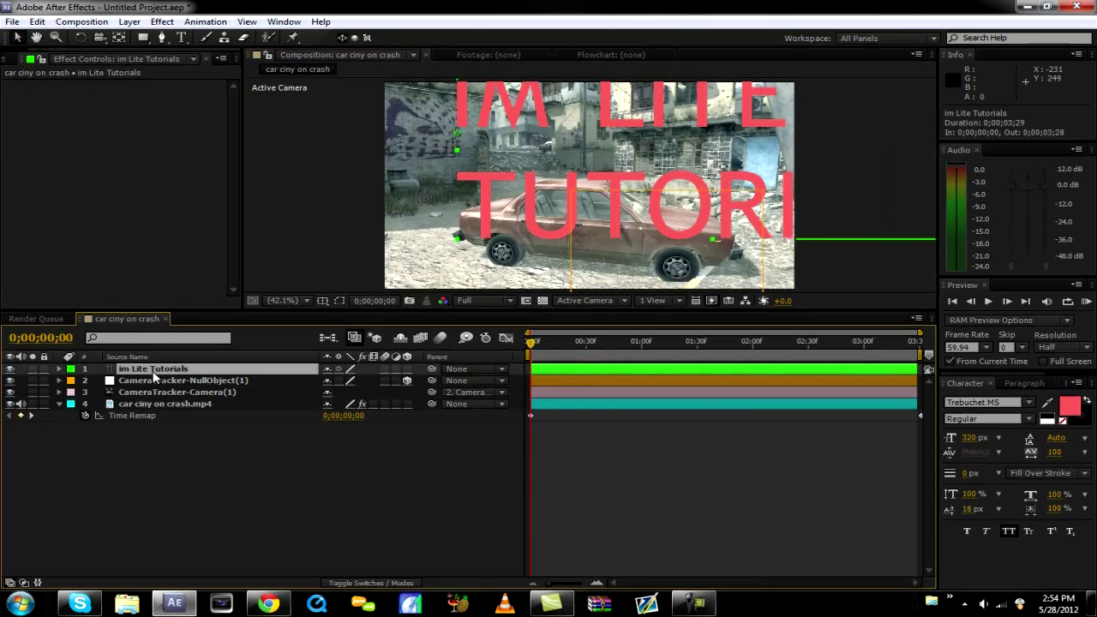
key(s)
drag(358, 378, 351, 391)
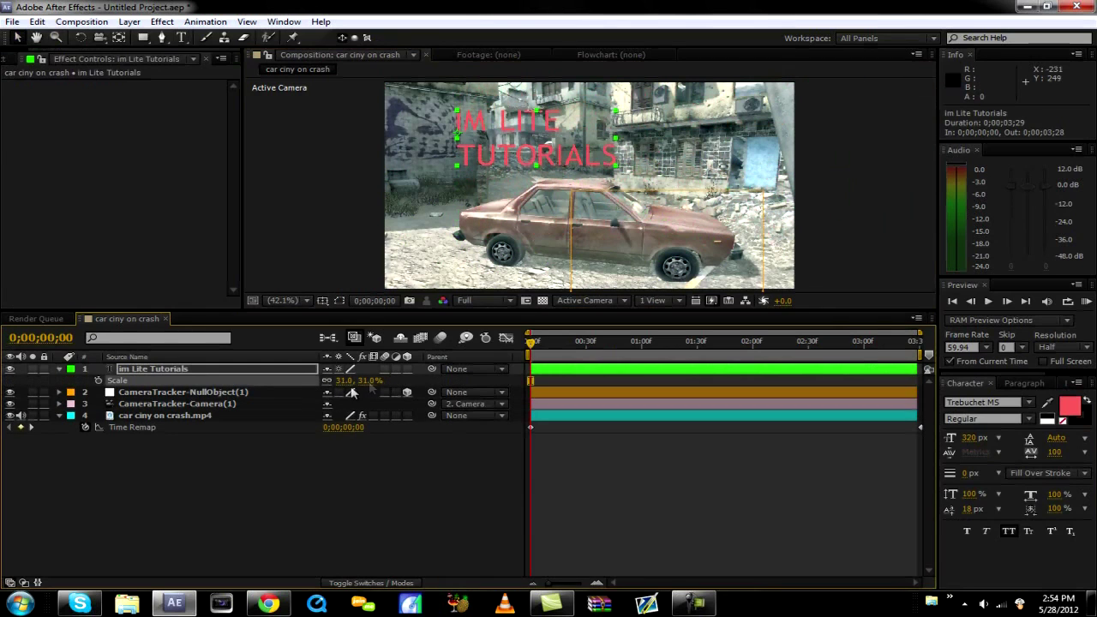
click(407, 369)
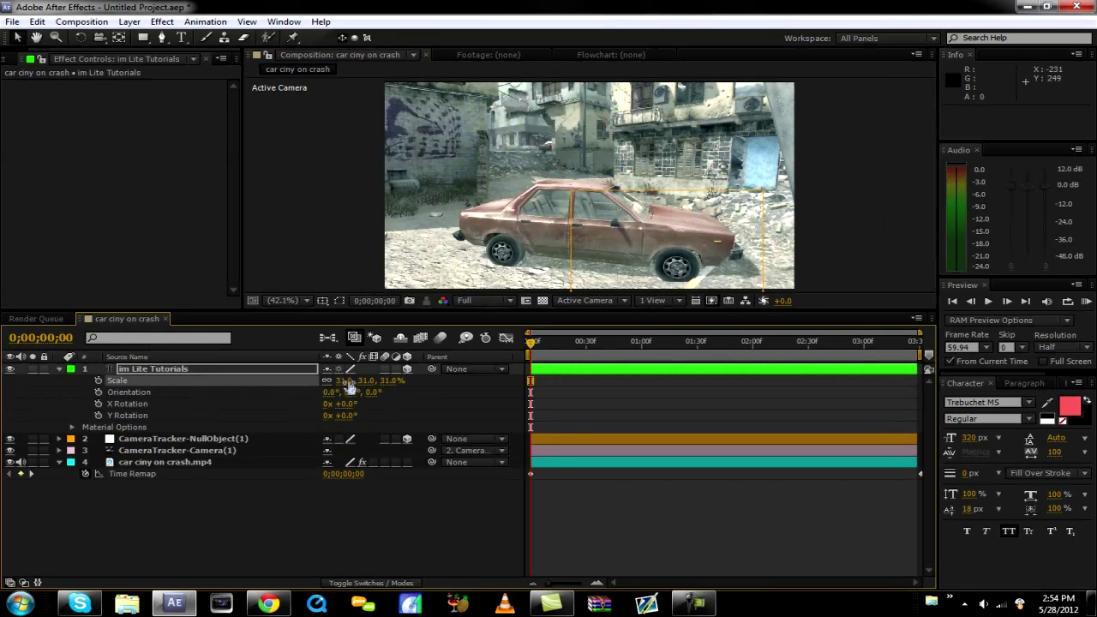
Step: Set the 3D text layer's scale to 10% and move it over the car to about position 578, 343
drag(342, 381, 370, 399)
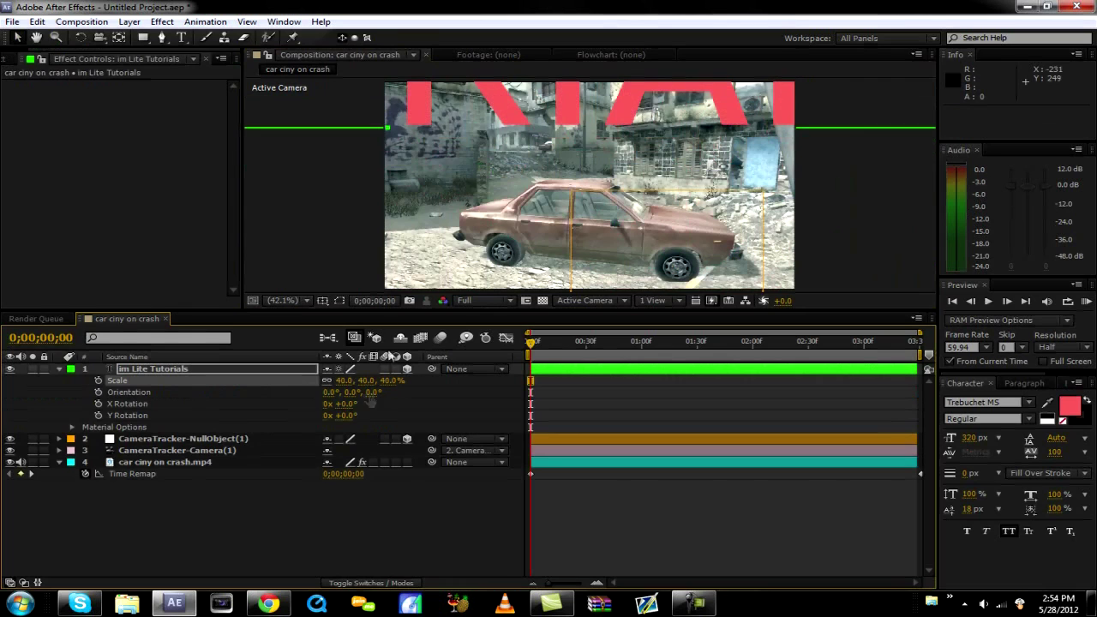
drag(563, 127, 612, 220)
drag(514, 176, 469, 294)
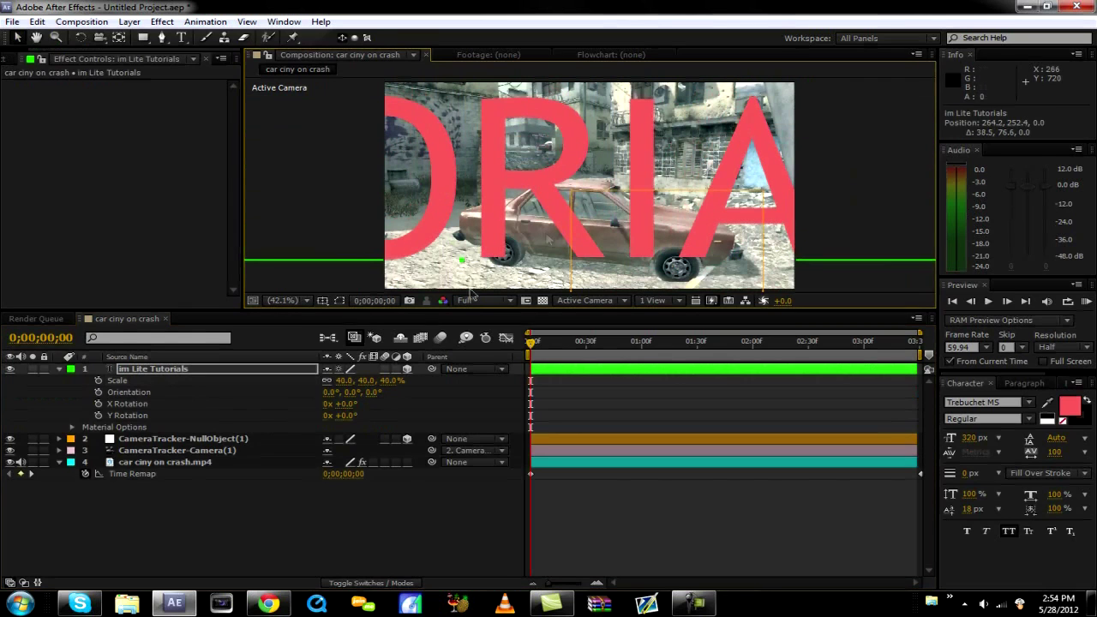
click(345, 380)
text(10)
click(263, 362)
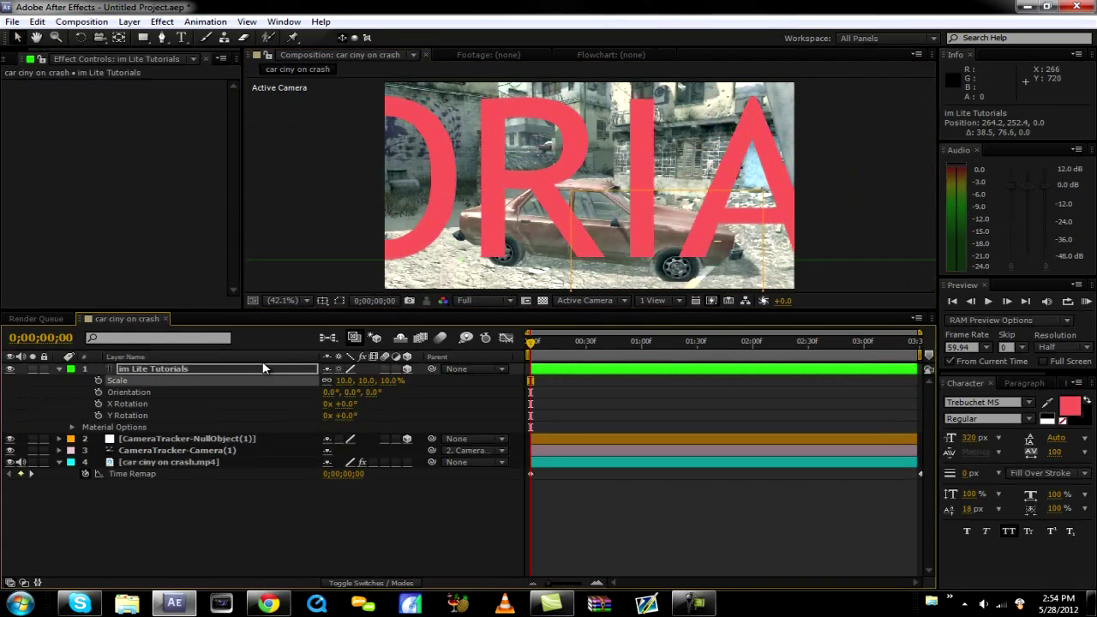
scroll(419, 200, down, 5)
scroll(419, 199, up, 2)
drag(420, 132, 599, 178)
scroll(594, 224, up, 1)
scroll(593, 227, up, 1)
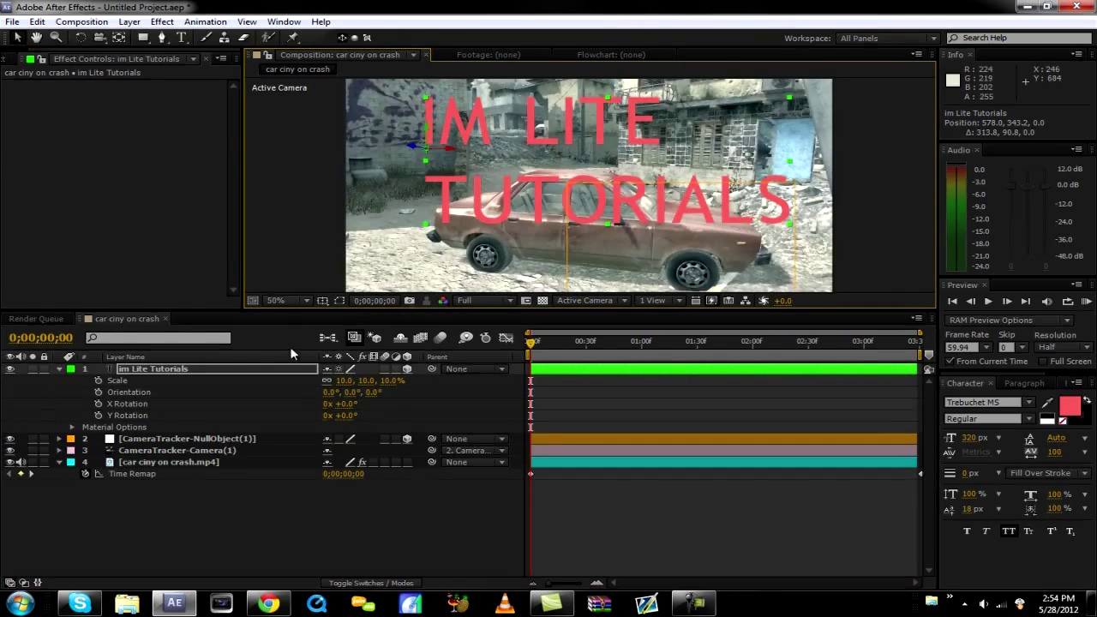
Step: Fit the composition in the viewer, set the text layer's scale to 5% and place it just above the car's roof
click(289, 300)
click(302, 327)
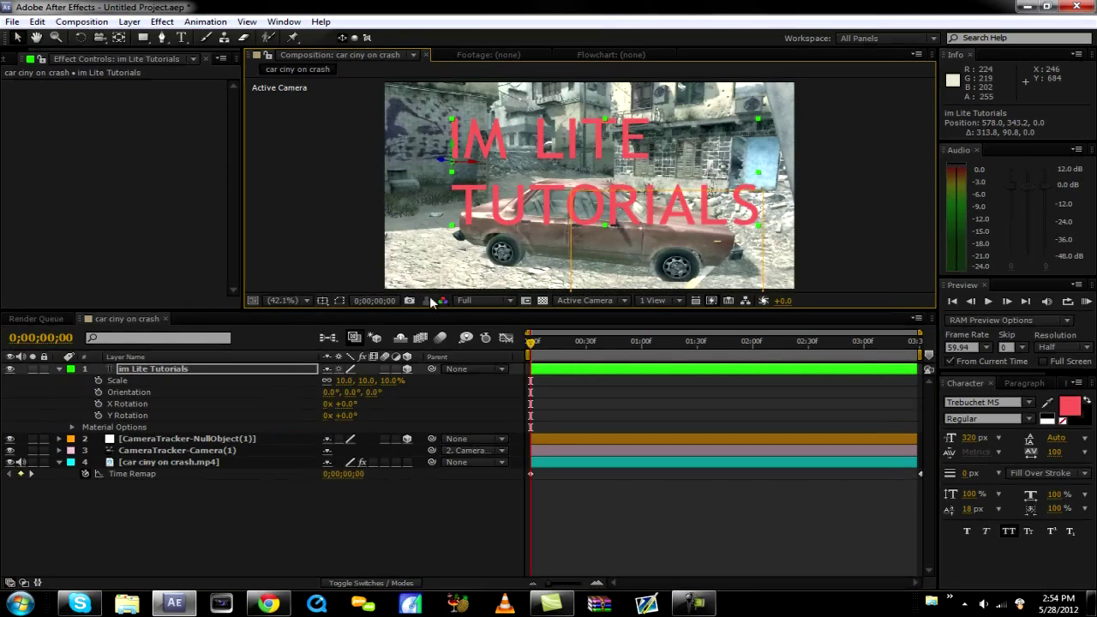
click(341, 381)
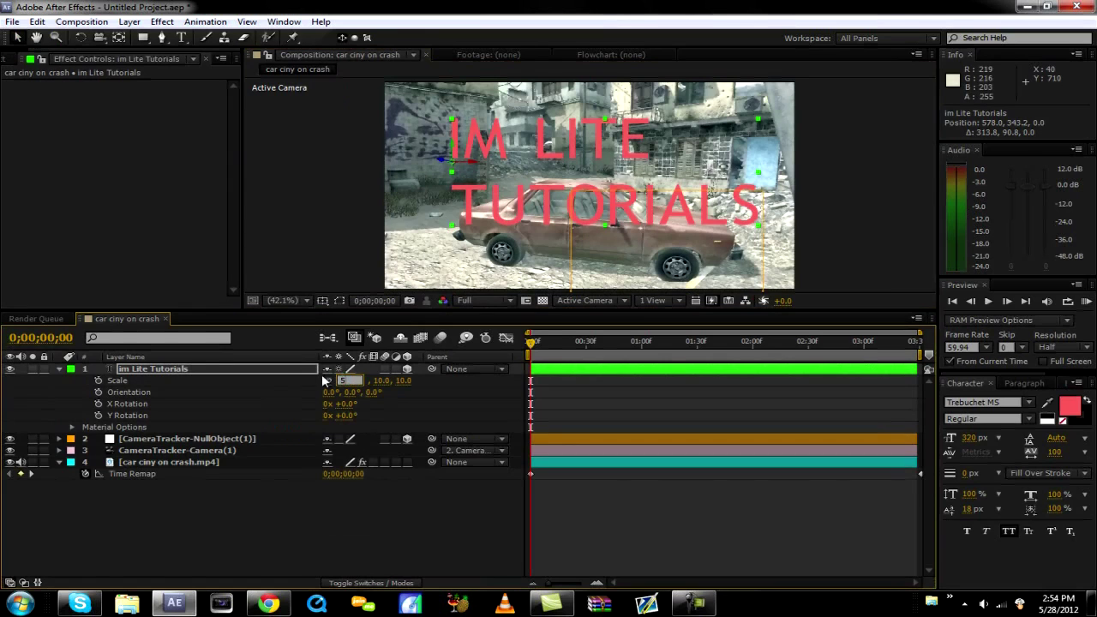
key(Return)
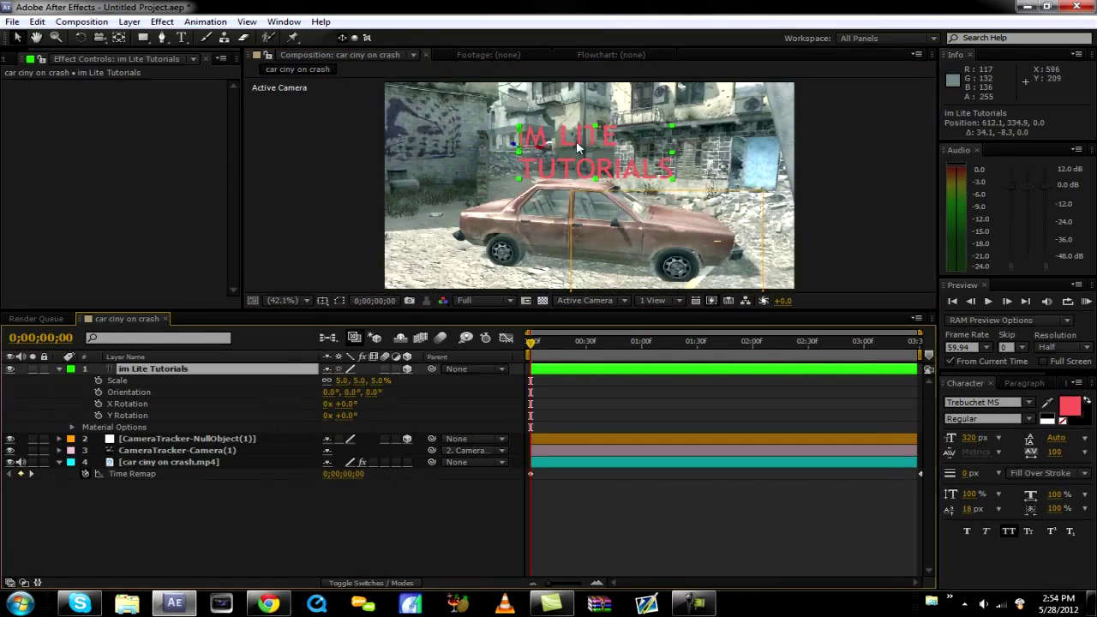
Step: Change the color of the words IM LITE to white (FFFFFF) and check the text's tracking through to 0;00;03;28
click(180, 37)
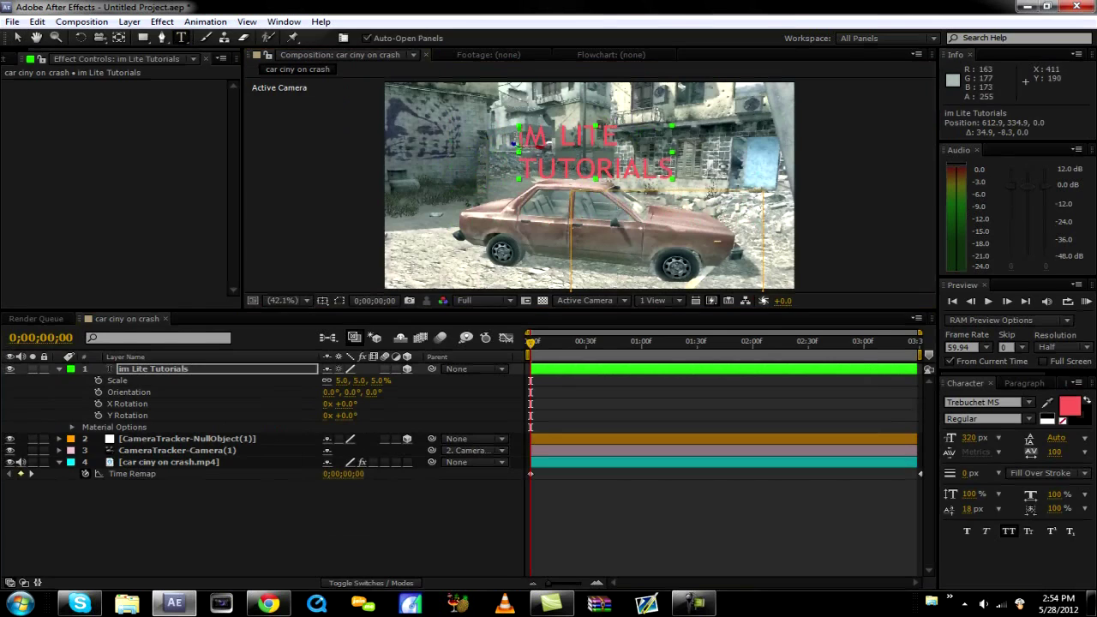
click(517, 137)
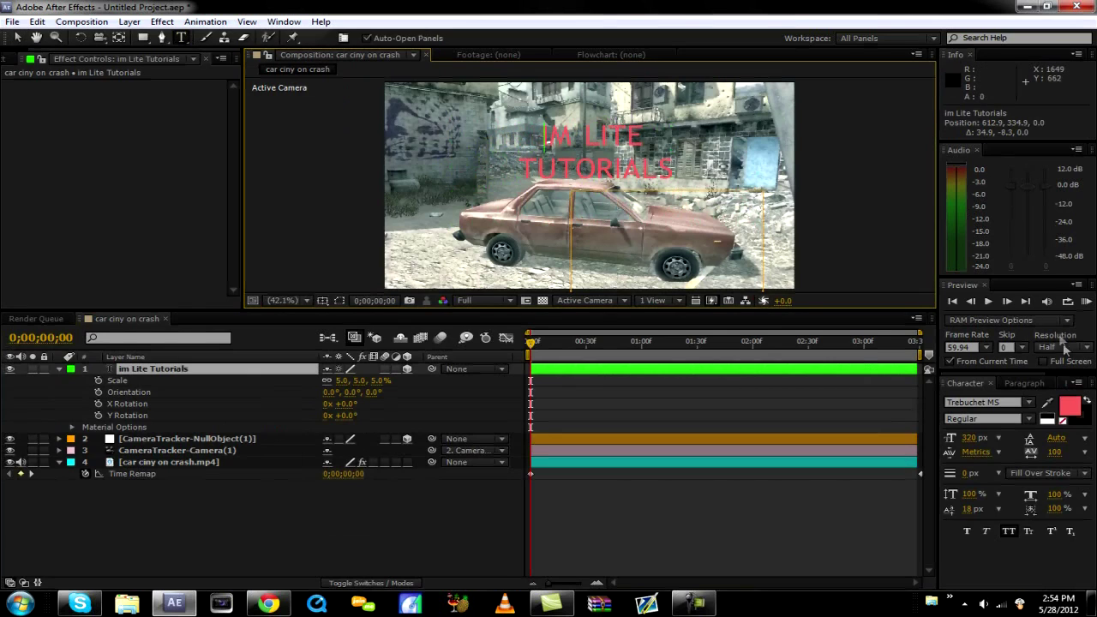
drag(649, 140, 547, 139)
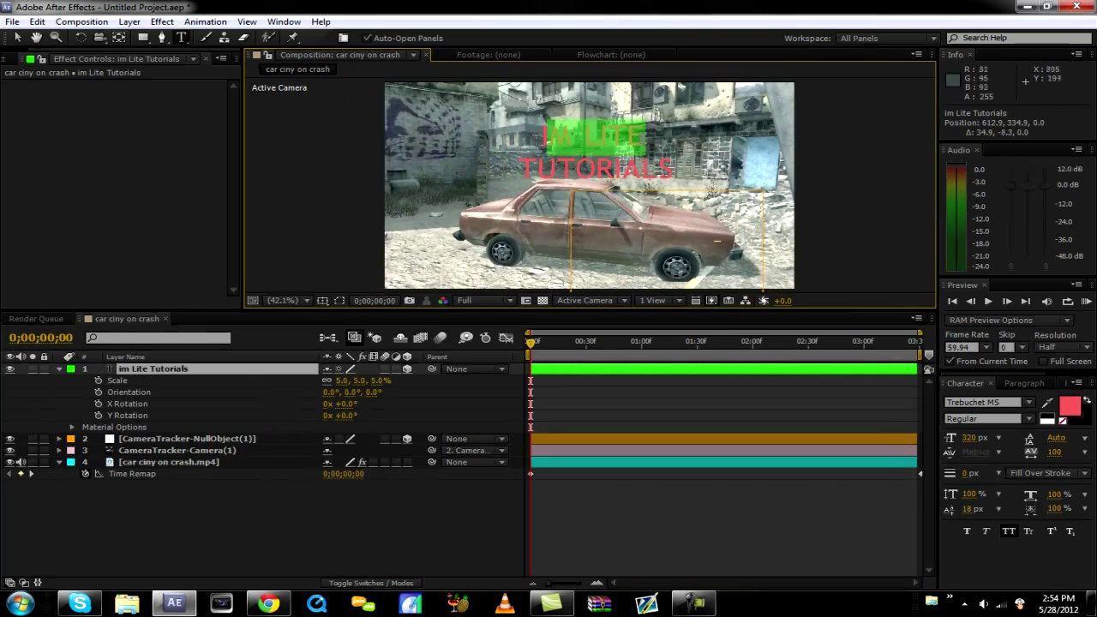
click(1071, 409)
drag(214, 283, 61, 28)
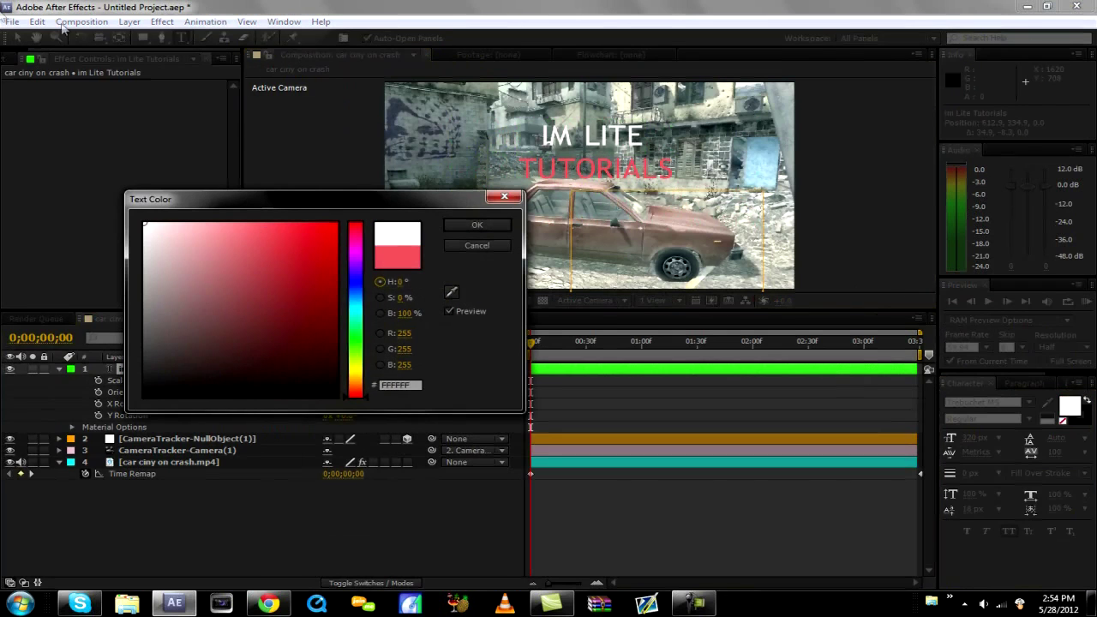
click(502, 226)
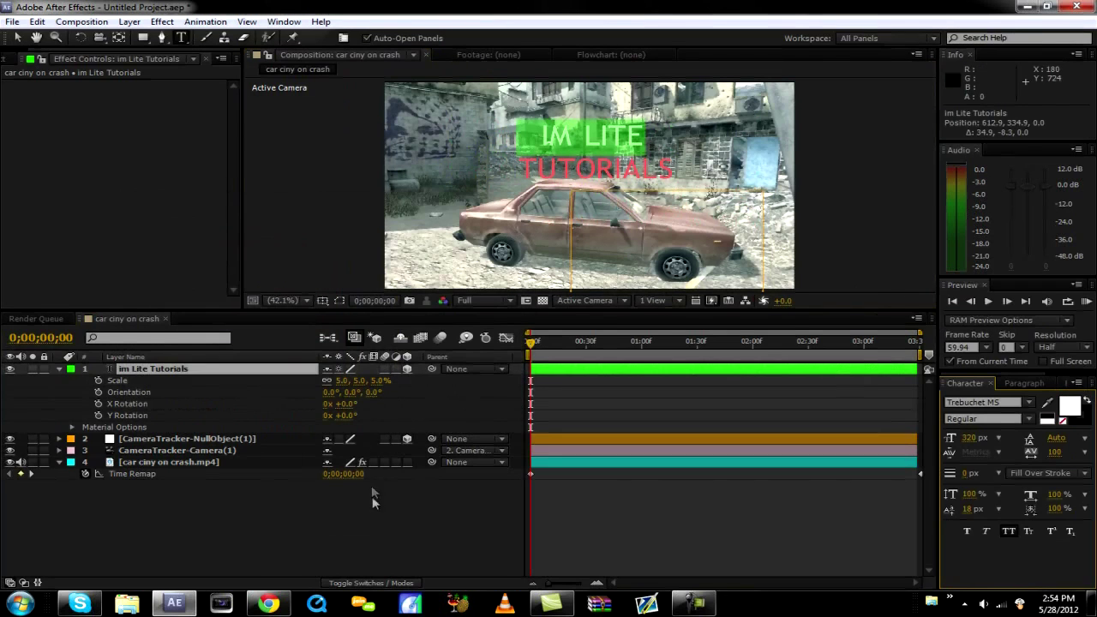
click(377, 507)
drag(531, 343, 914, 361)
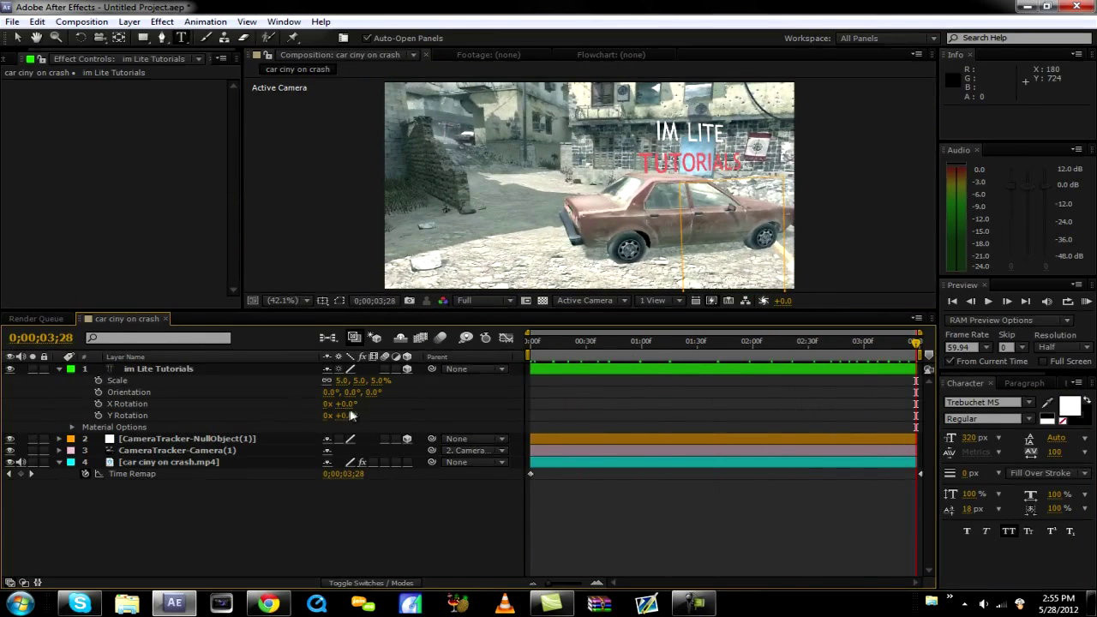
Step: Rotate the IM LITE TUTORIALS layer to X Rotation +11° and Y Rotation +10°, previewing the tracking along the clip
drag(342, 403, 351, 416)
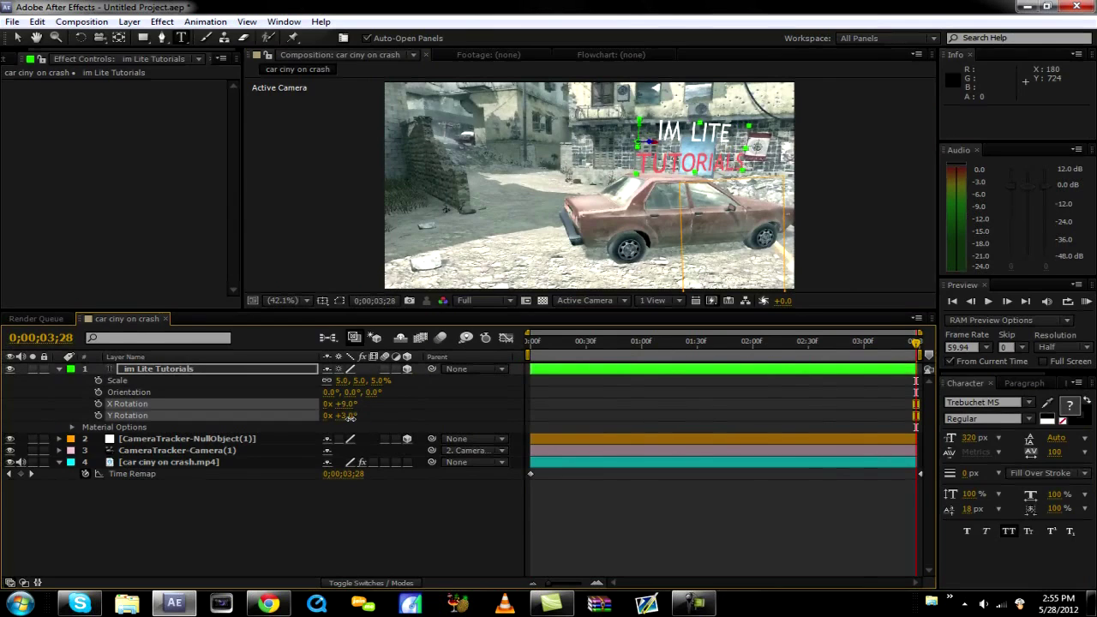
click(350, 416)
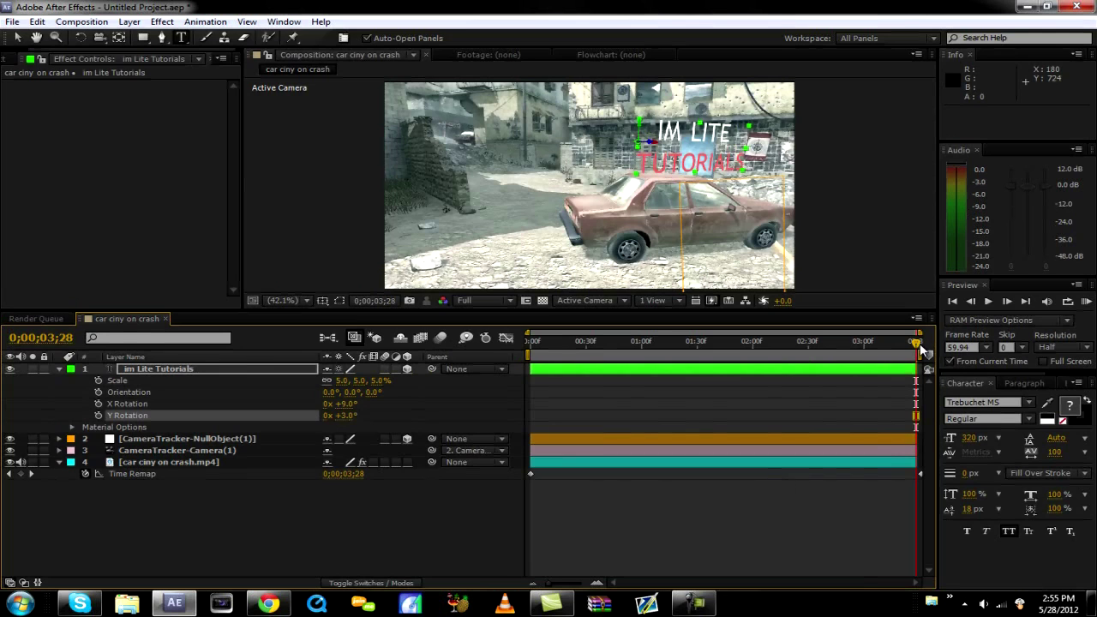
drag(921, 351, 570, 370)
key(space)
drag(343, 405, 355, 419)
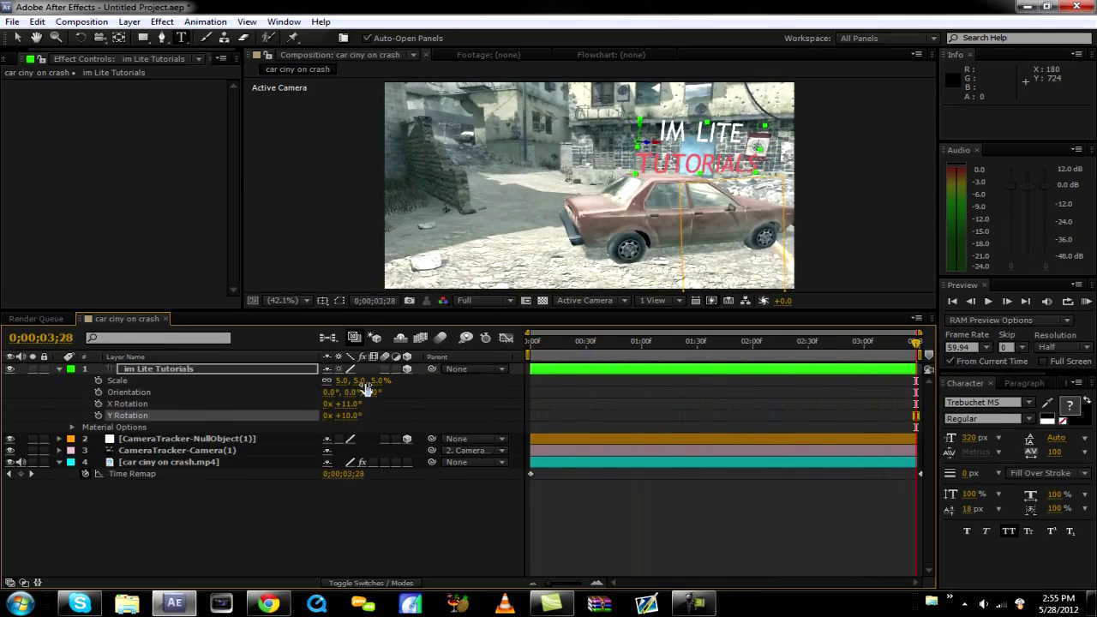
Step: Try scales of 2% and 3% on the IM LITE TUTORIALS layer, and settle on 4%
click(363, 381)
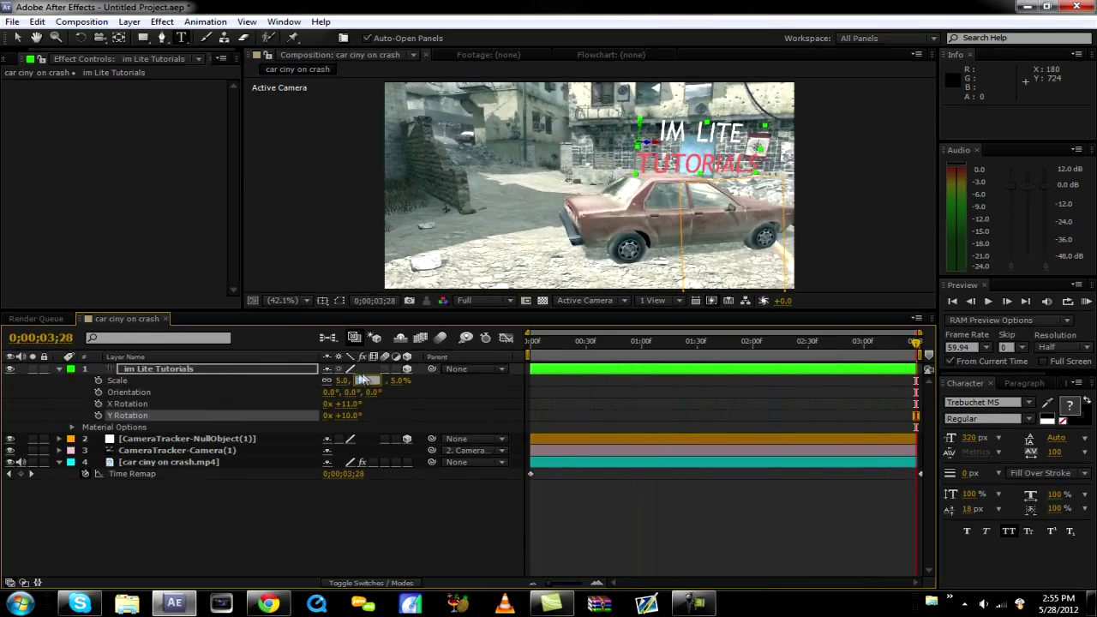
click(275, 445)
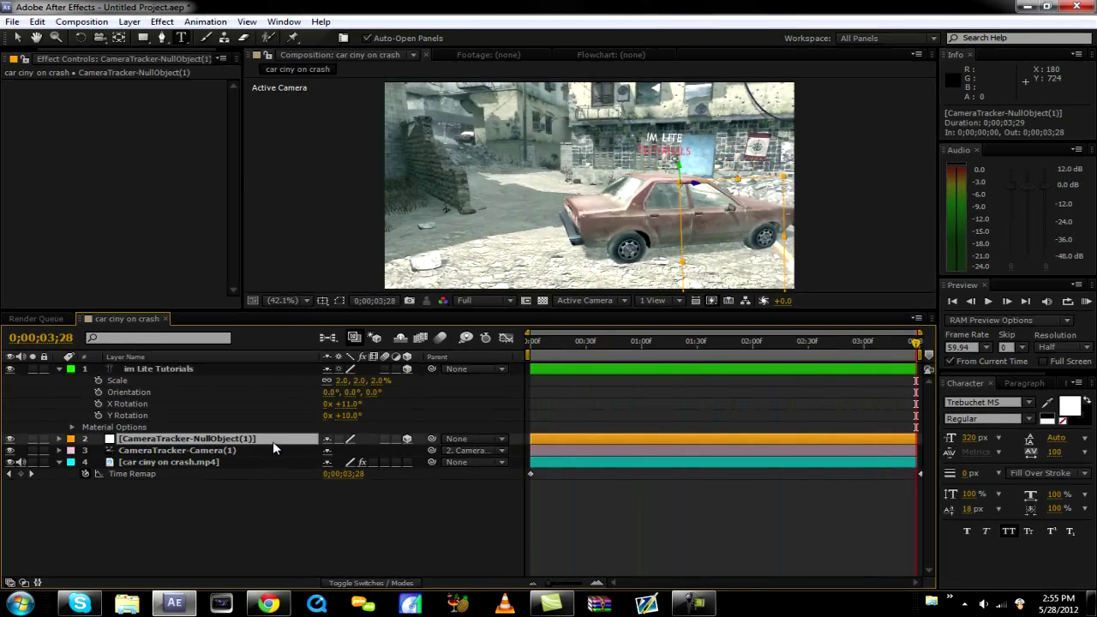
click(358, 381)
text(3)
click(278, 446)
click(359, 380)
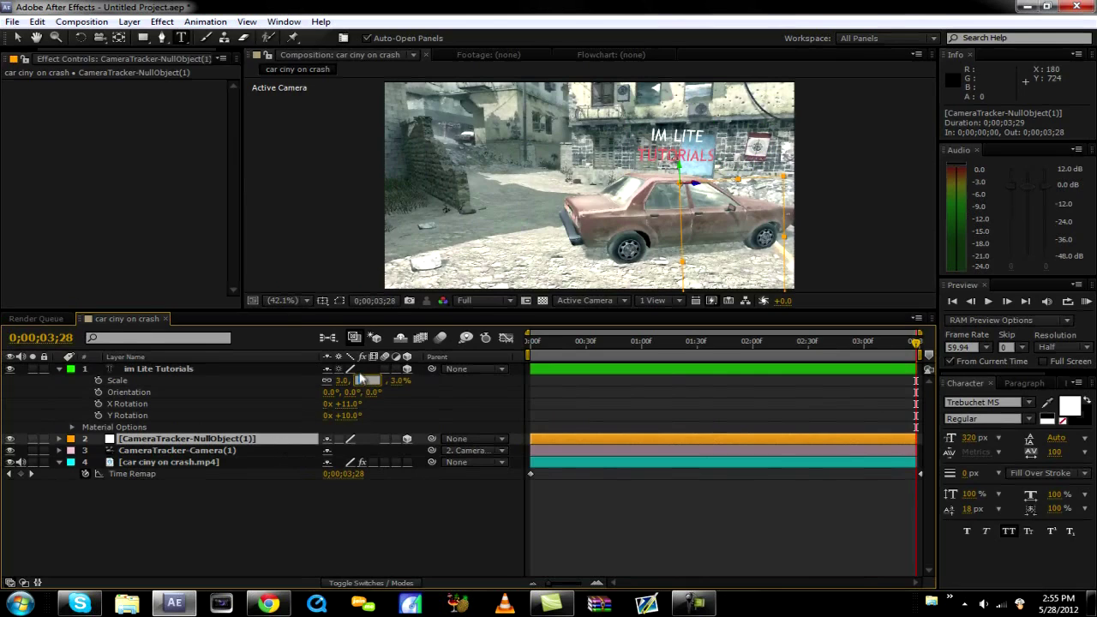
text(4)
click(287, 450)
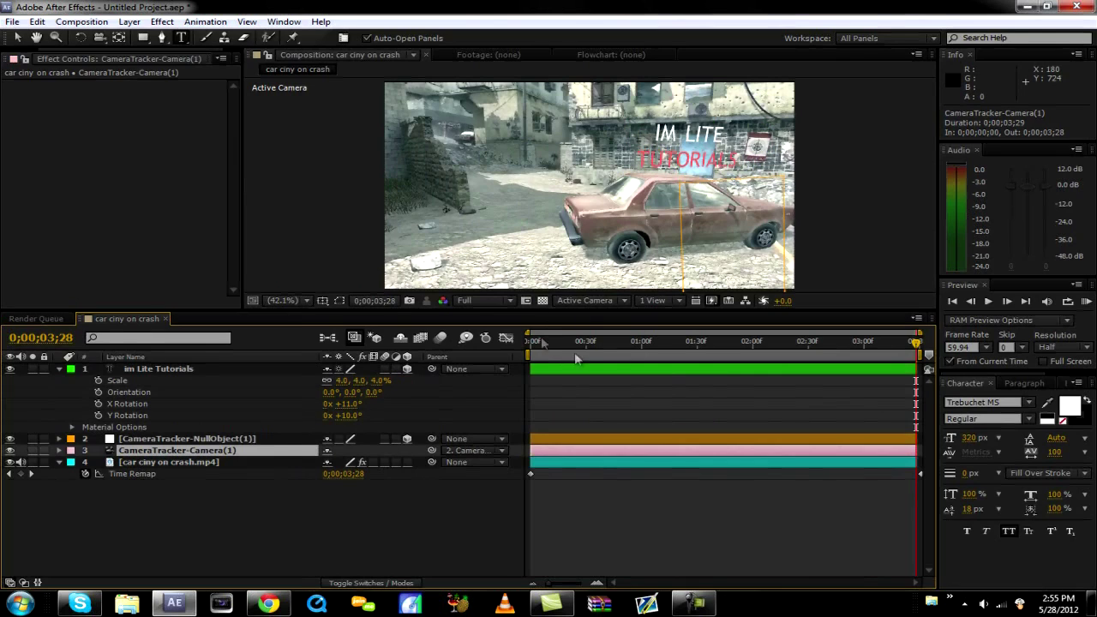
Step: At 0;00;01;25, reposition the IM LITE TUTORIALS text over the car's roof at about 605.8, 338.9, -20.3
drag(930, 348, 688, 353)
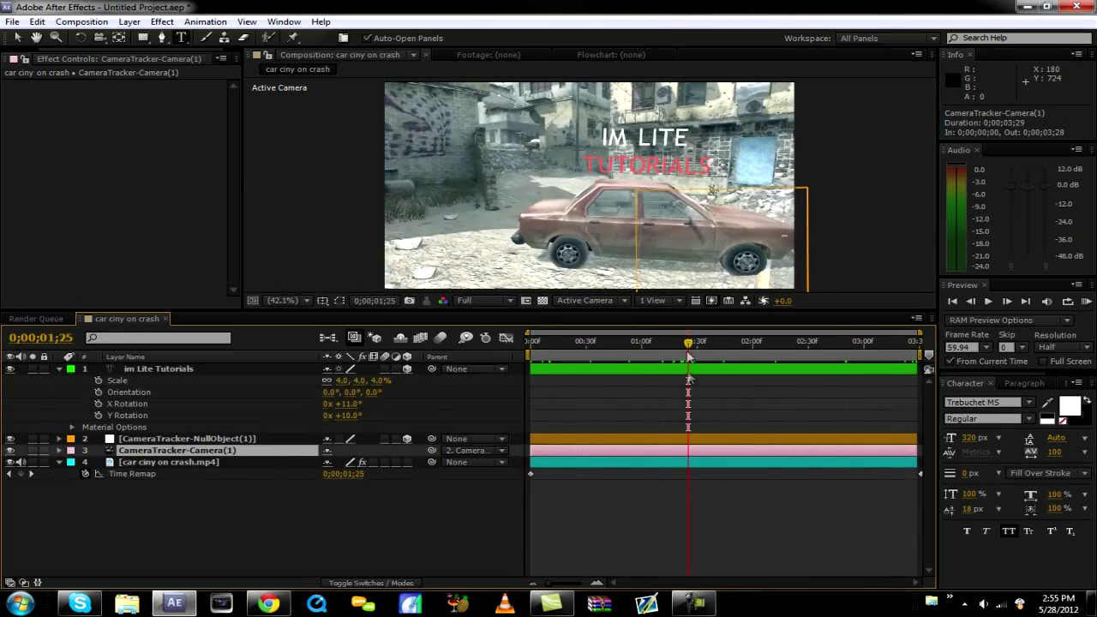
key(v)
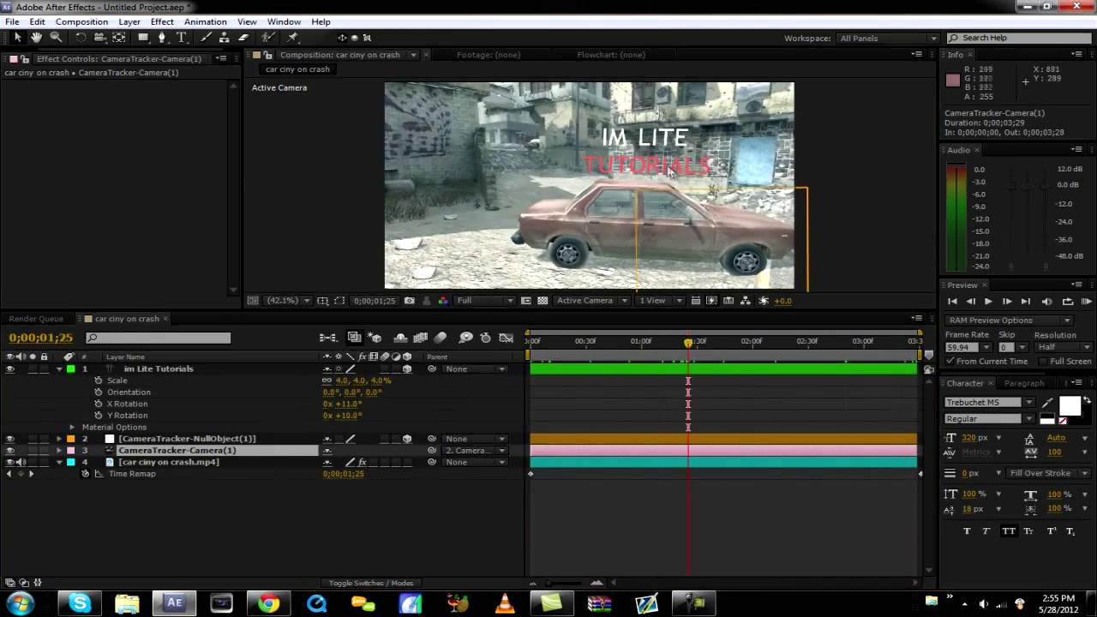
click(664, 165)
drag(654, 167, 646, 166)
drag(574, 147, 570, 161)
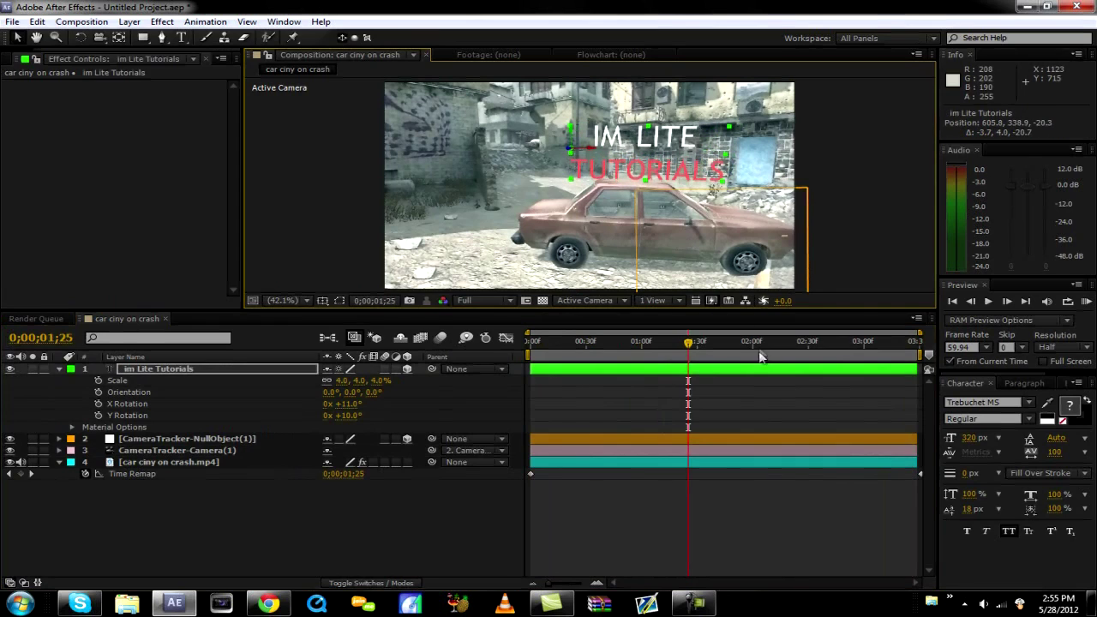
Step: Preview to 0;00;03;28, shift the IM LITE TUTORIALS text along its X axis toward the car's rear, and scrub to 0;00;02;06
key(space)
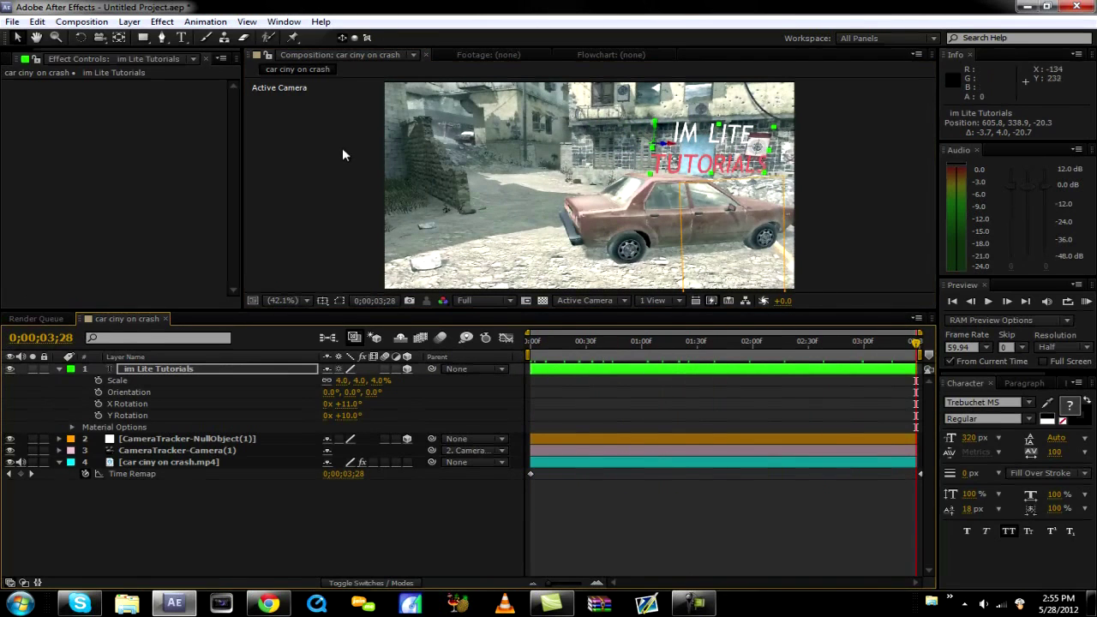
drag(663, 144, 645, 144)
drag(912, 342, 764, 461)
Step: Add a new text layer reading ADG and make it a 3D layer
click(227, 367)
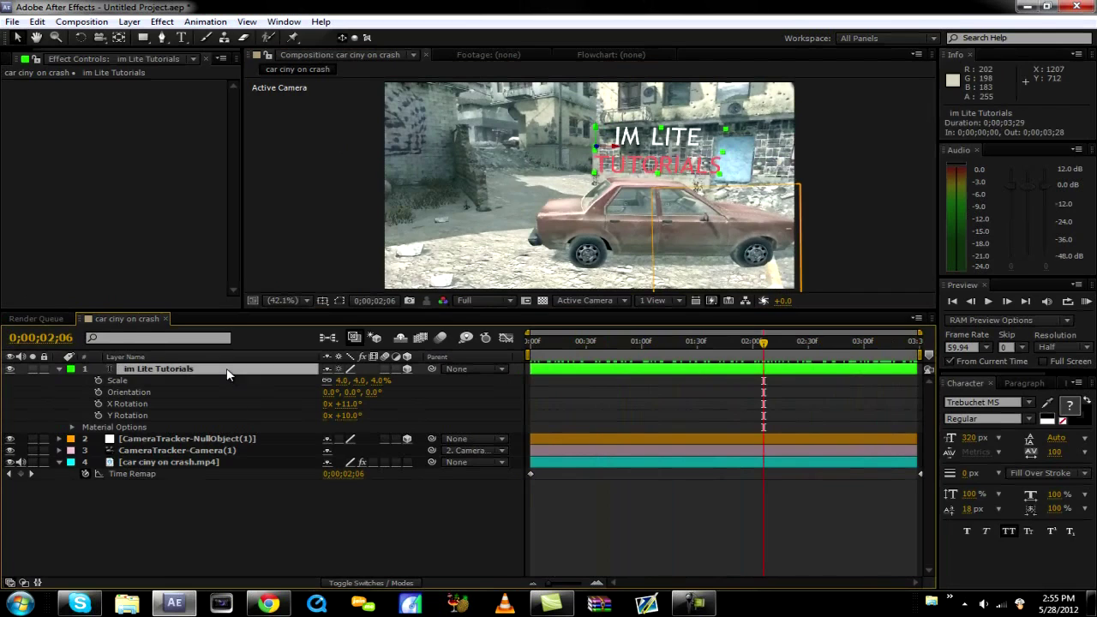
click(178, 36)
click(536, 217)
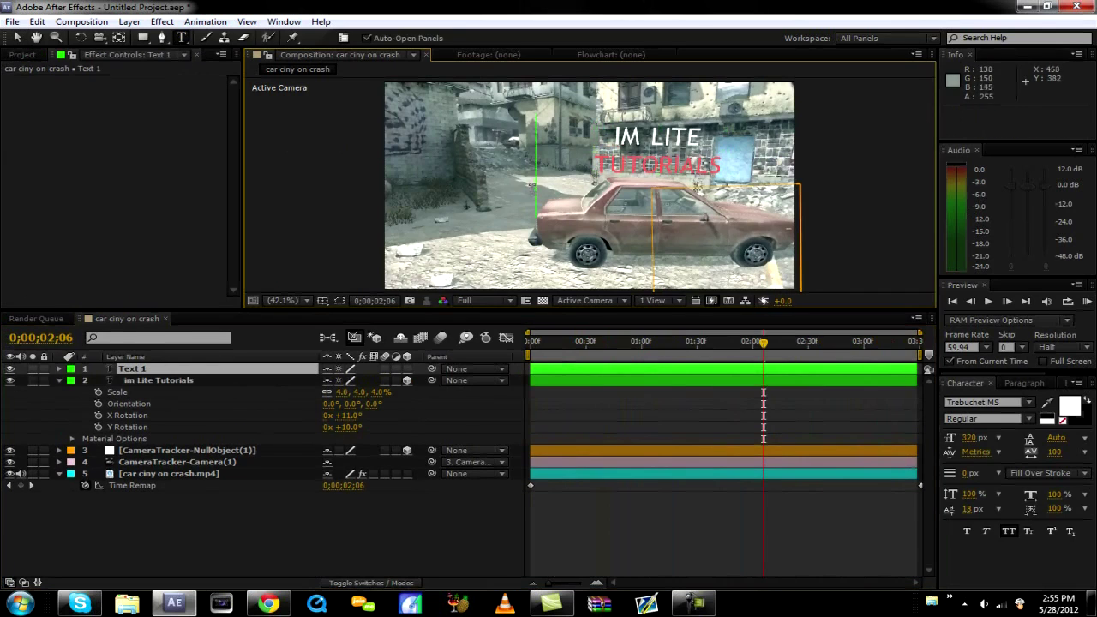
text(ADG)
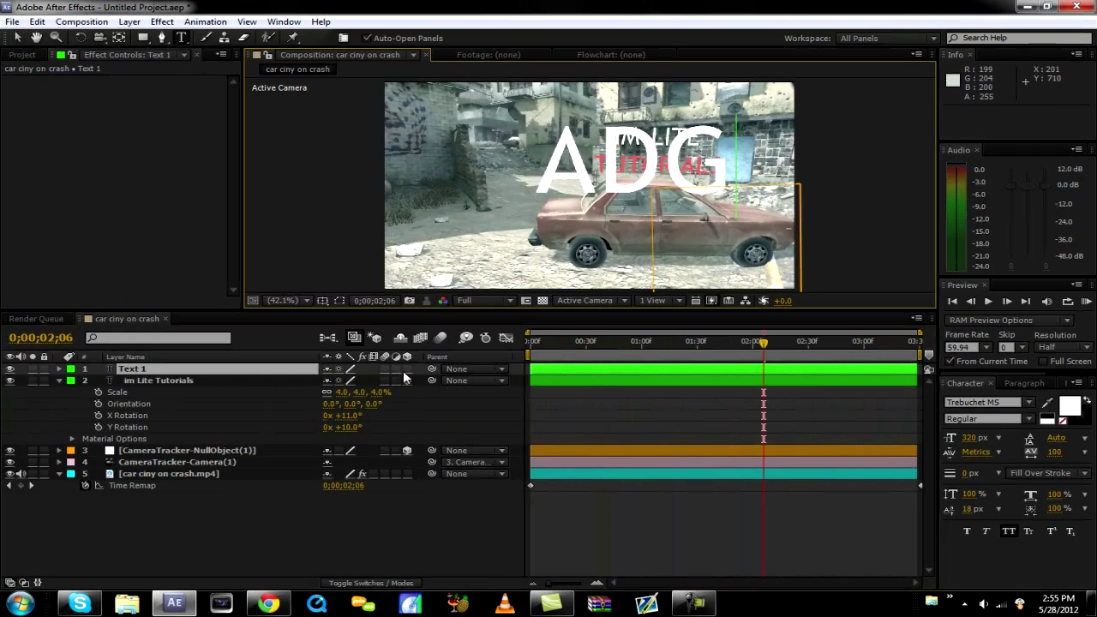
click(406, 369)
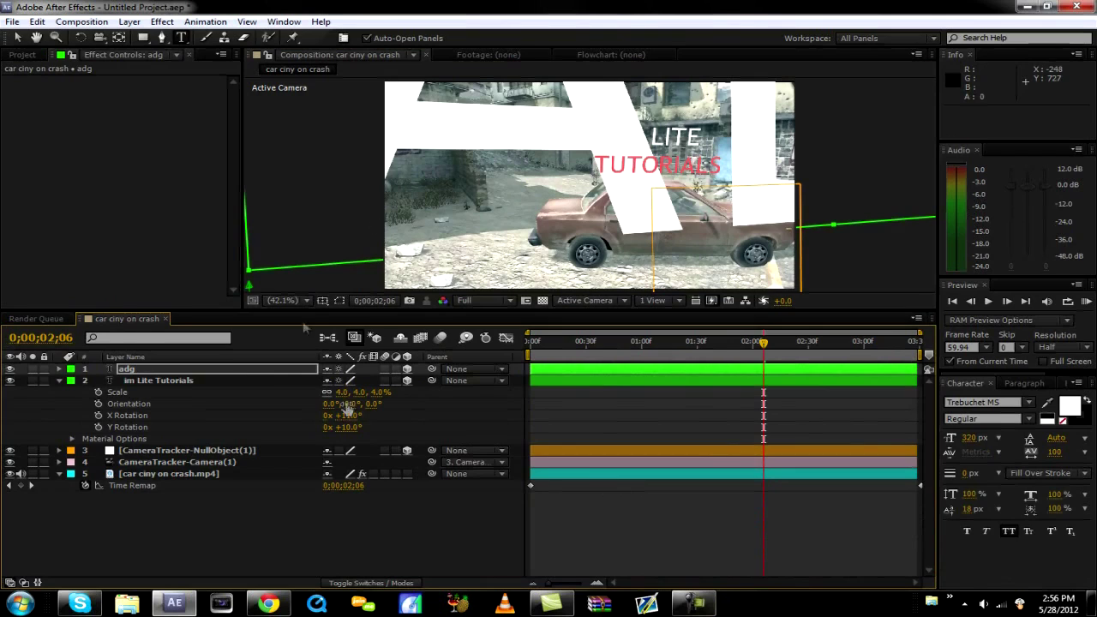
Step: Scale the ADG layer down to 2%, move it onto the car's roof at about 619, 358, -32, and enlarge it to 3%
click(246, 372)
key(s)
click(348, 380)
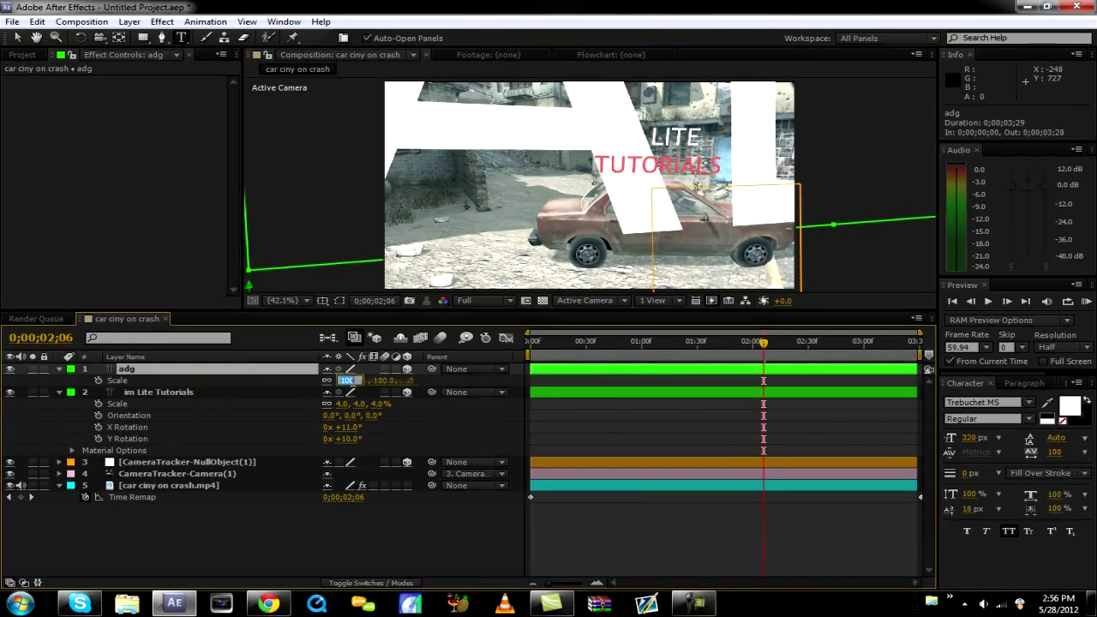
key(Return)
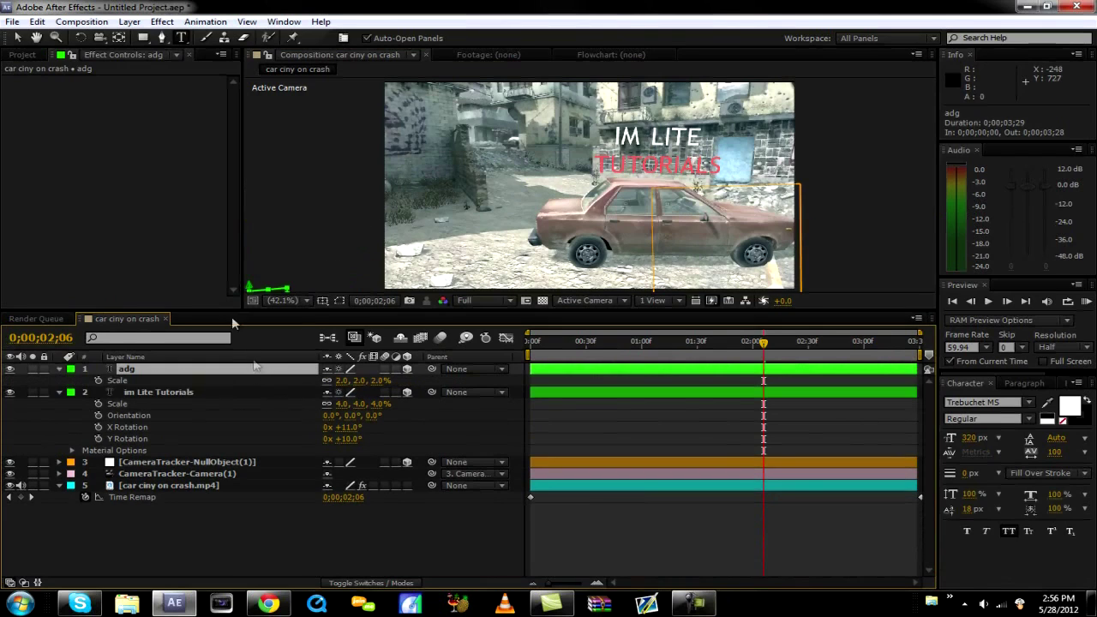
click(18, 38)
drag(282, 291, 664, 182)
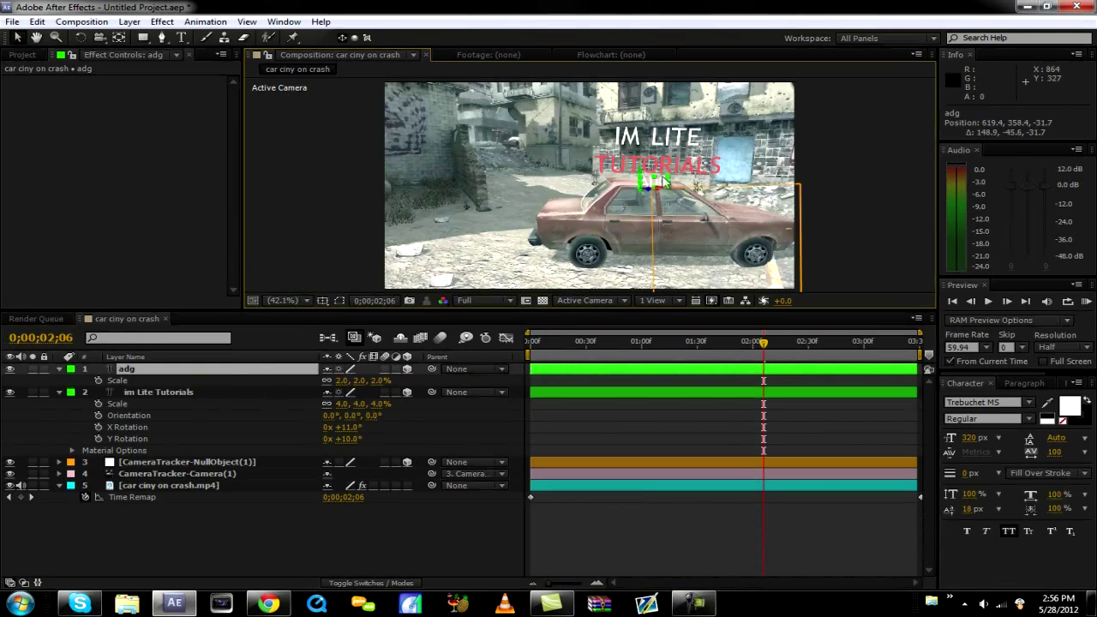
click(341, 379)
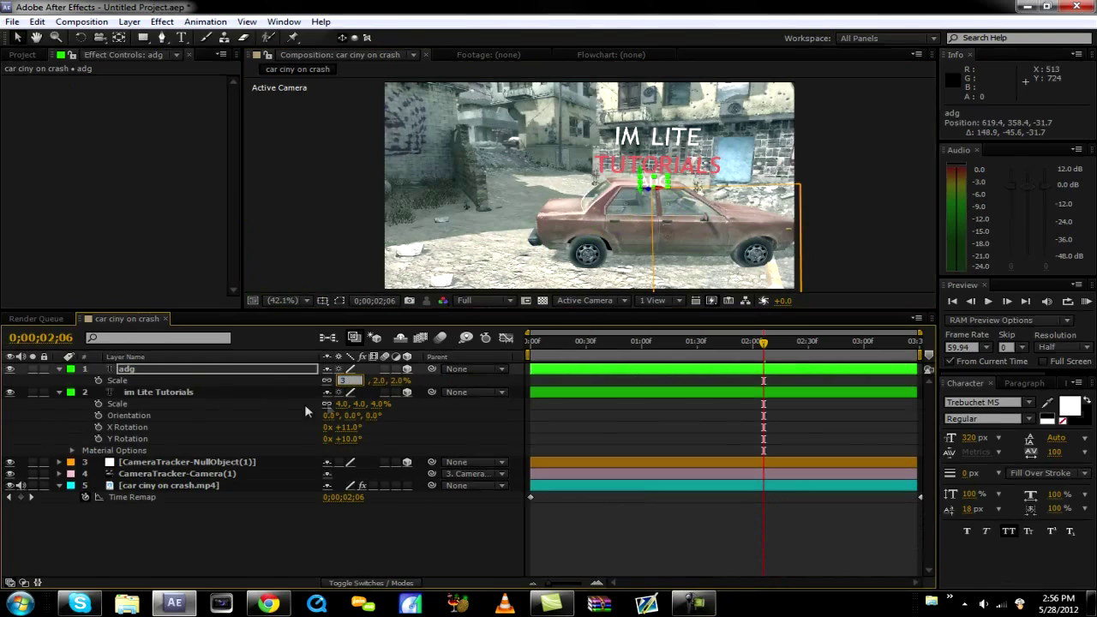
text(3)
click(280, 396)
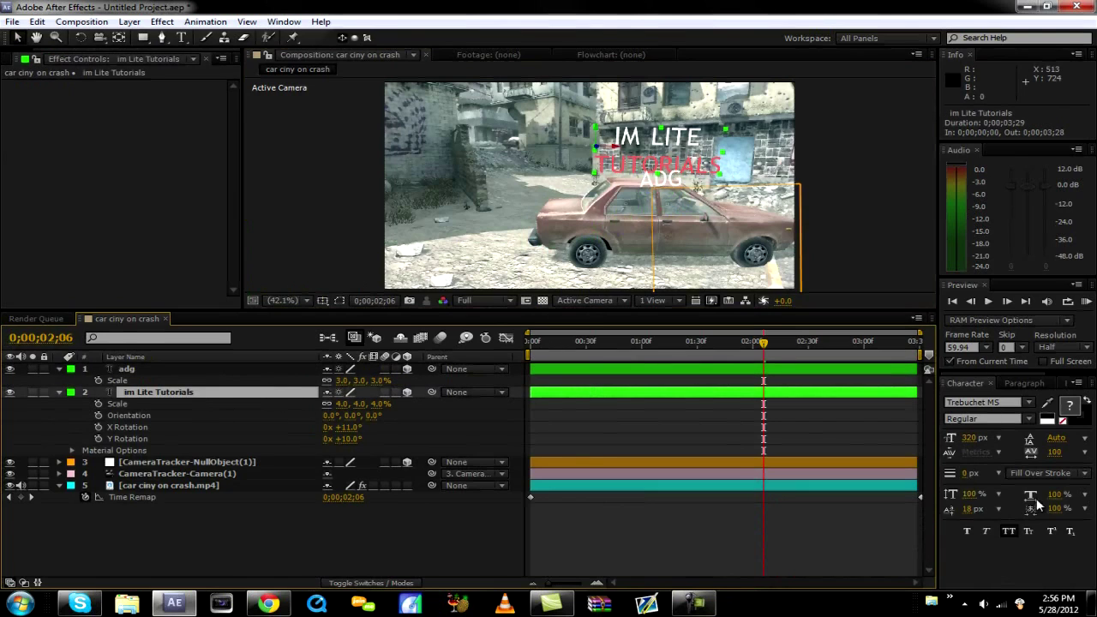
drag(1050, 494, 1077, 500)
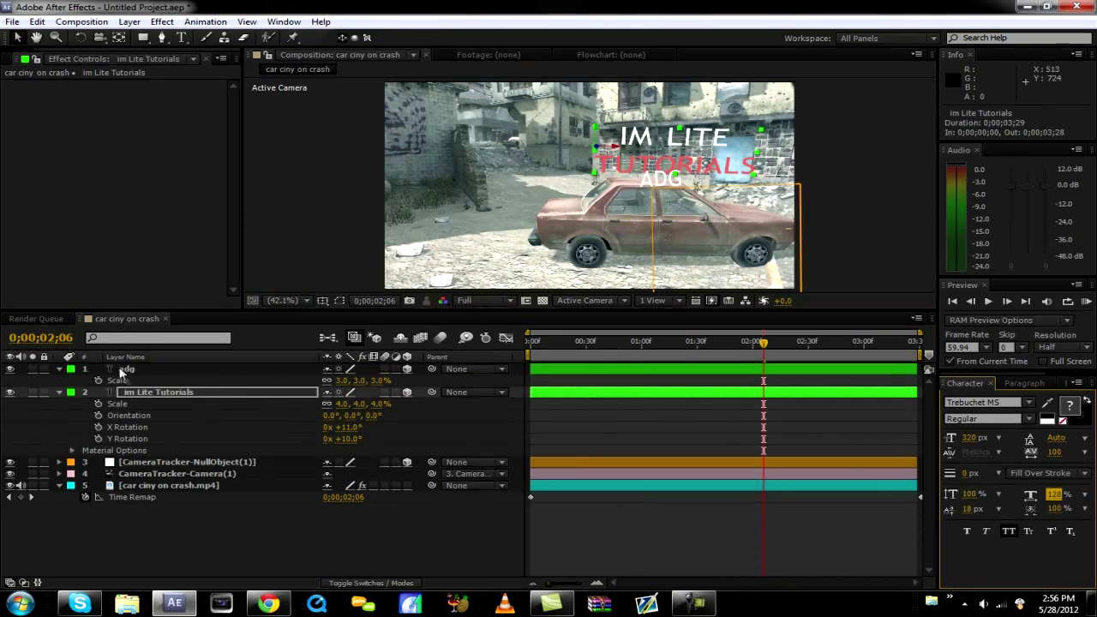
click(167, 392)
key(ctrl+z)
Step: Widen the ADG text to 140% horizontal scale and shift it to about 615.5, 358.3, -30.9
click(173, 377)
click(190, 370)
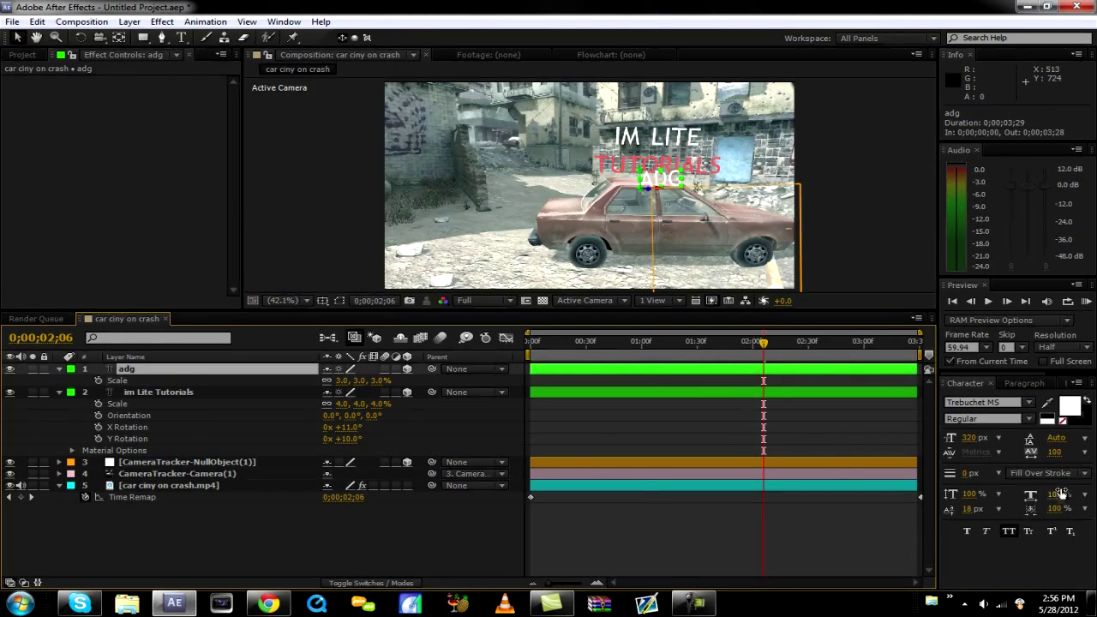
drag(1061, 495, 1093, 504)
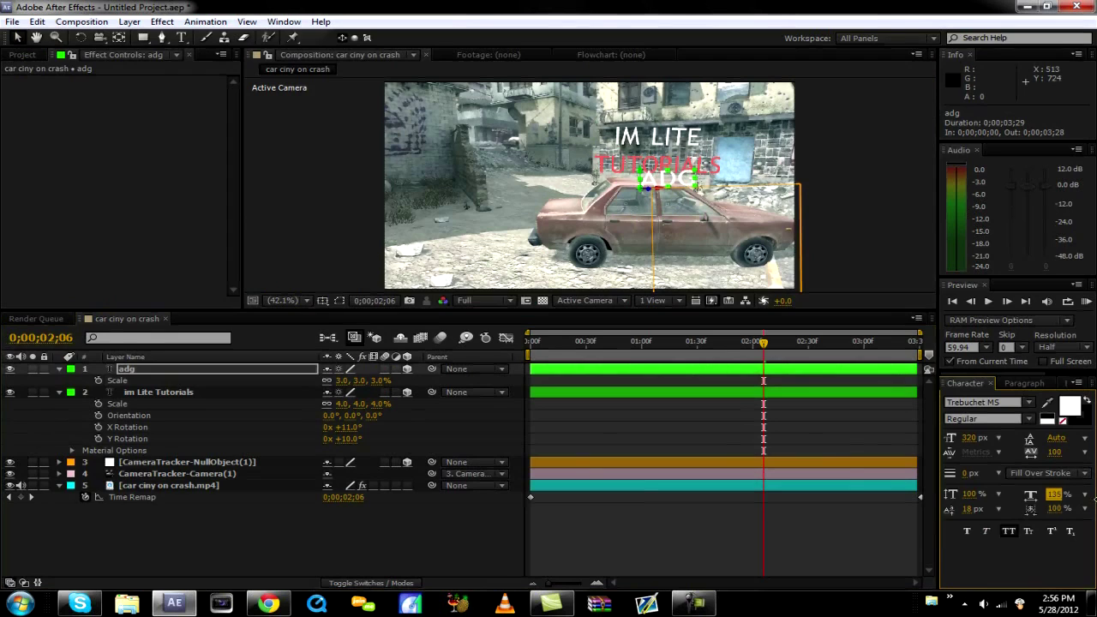
drag(690, 183, 680, 182)
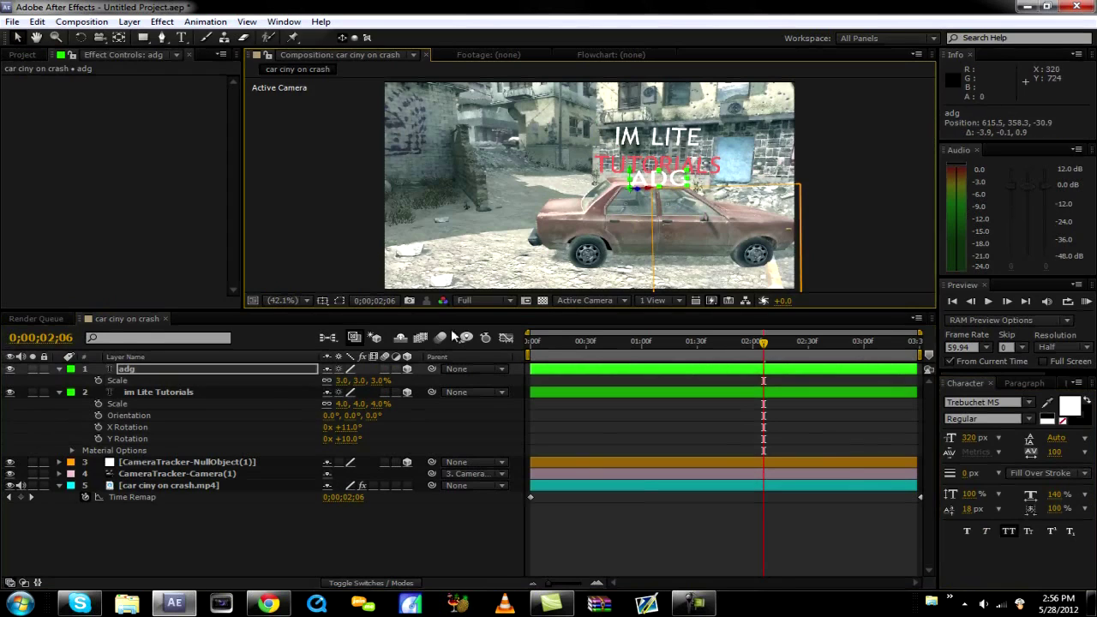
Step: Extend the ADG text to read ADFGAFD and recentre it on the car's roof at about 602, 358, -28
double_click(246, 375)
text(adf)
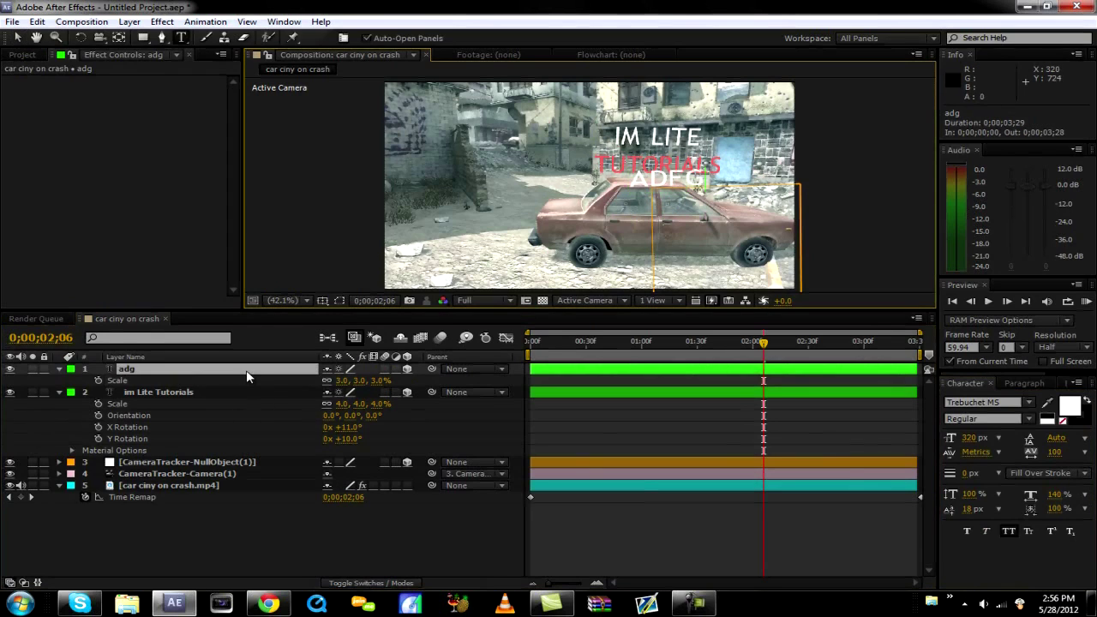
click(14, 39)
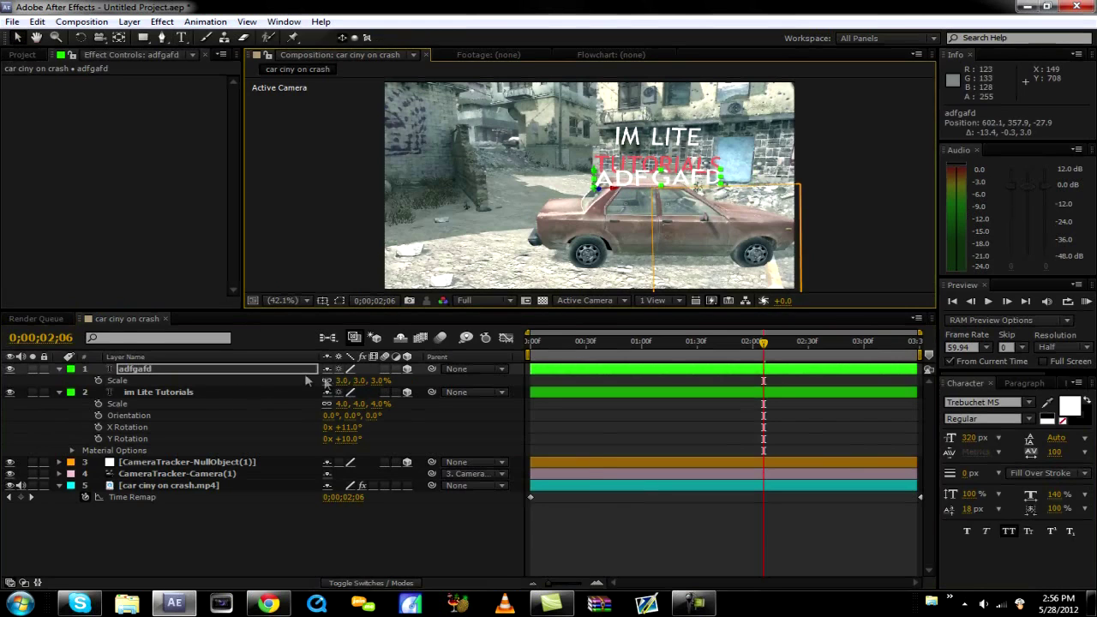
Step: Set the ADFGAFD layer's X Rotation to -90°
key(r)
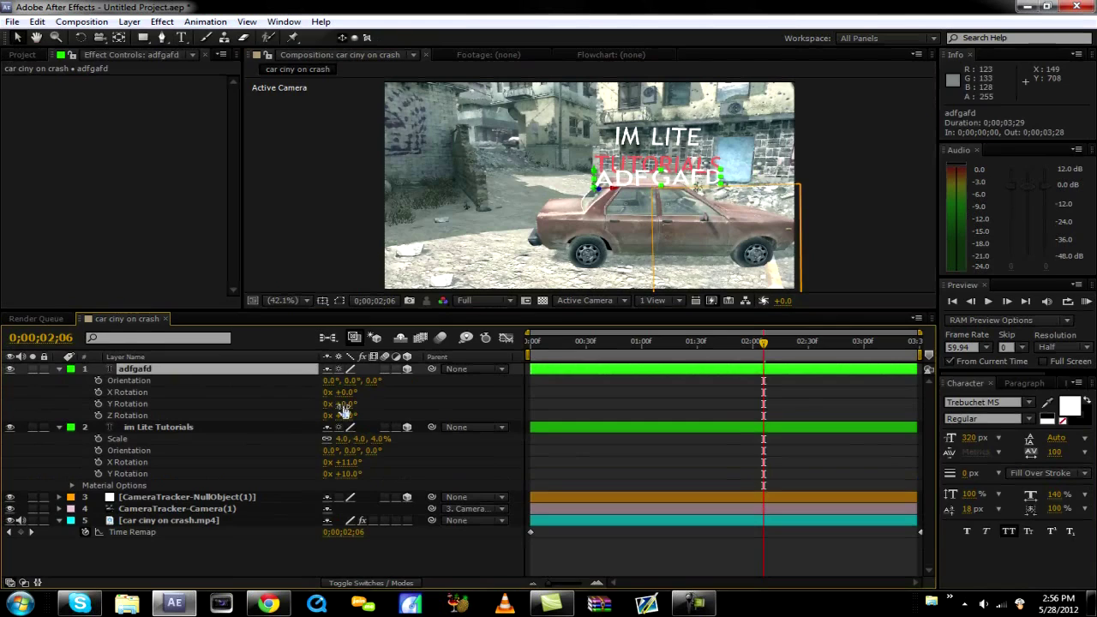
text(-90)
click(170, 426)
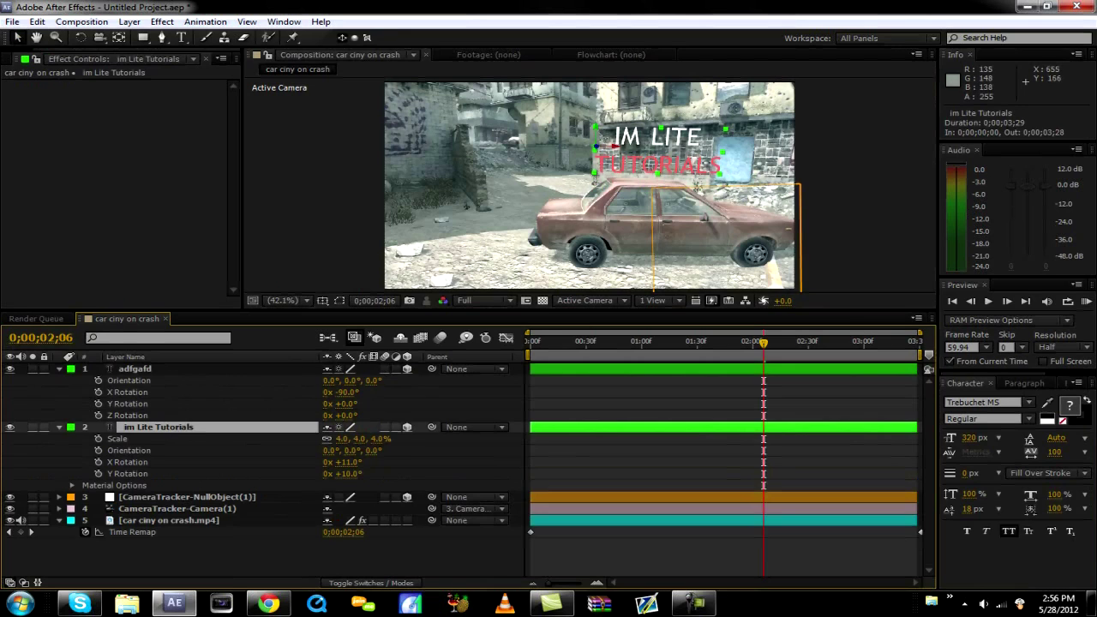
drag(597, 144, 597, 250)
key(ctrl+z)
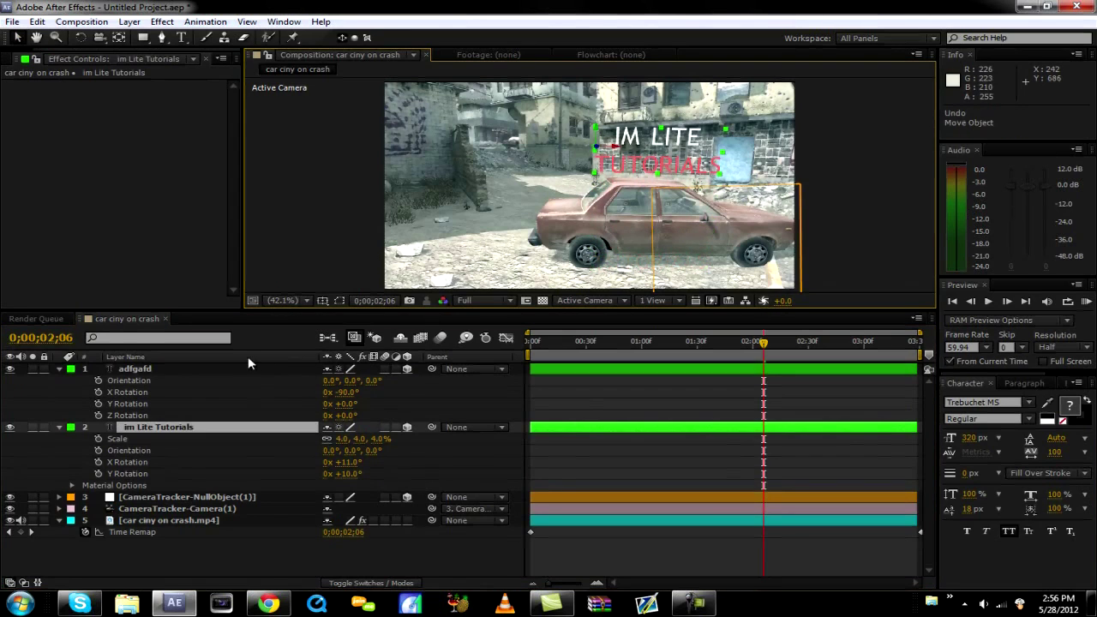
Step: Raise the ADFGAFD layer to Y position 355.5 and tilt it to X Rotation -142°
click(246, 368)
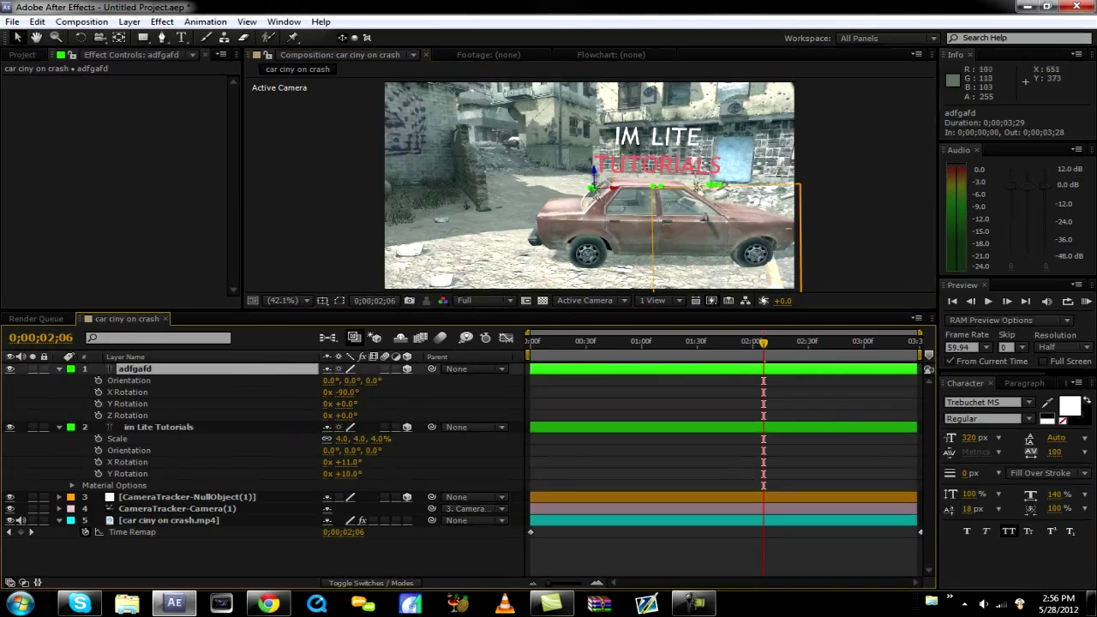
mouse_move(597, 185)
mouse_down()
mouse_move(596, 128)
mouse_move(596, 180)
mouse_up()
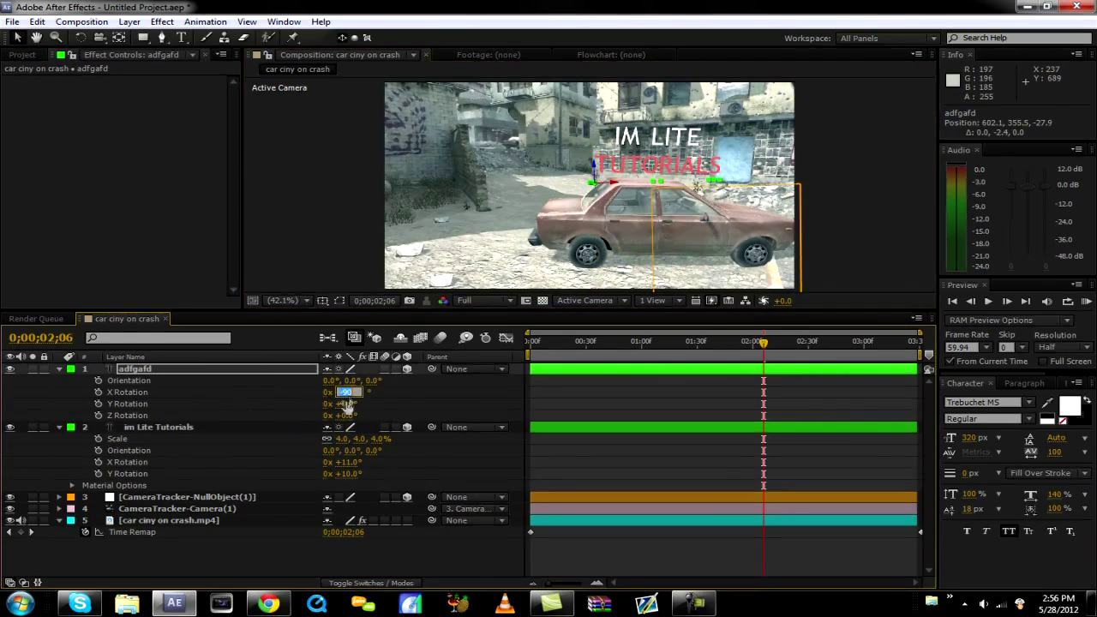
drag(344, 403, 317, 399)
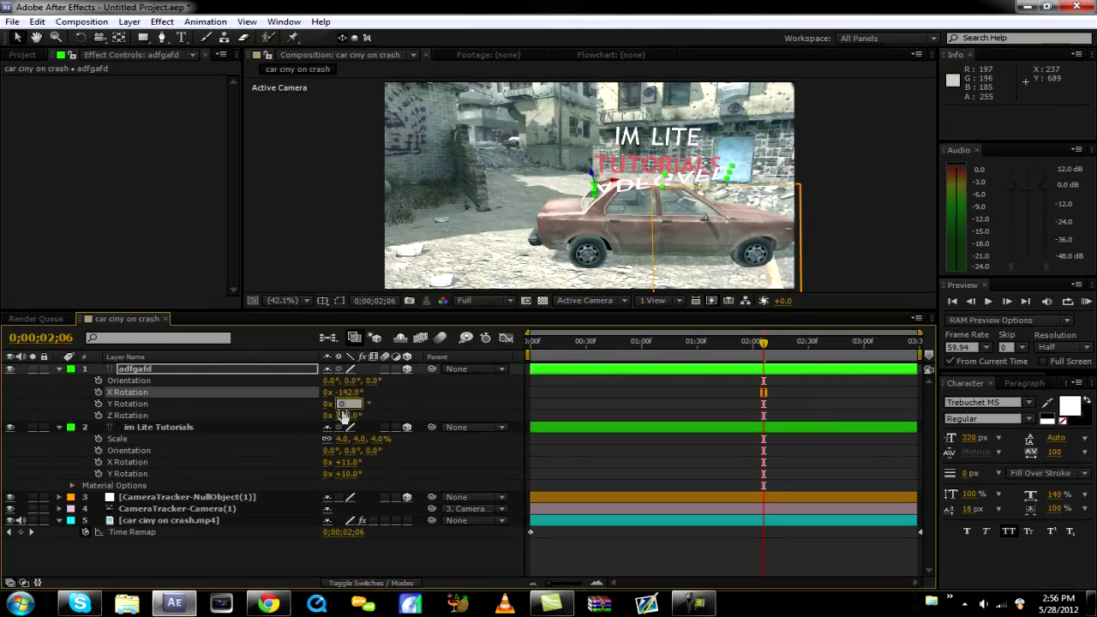
key(Tab)
key(Return)
Step: Position the ADFGAFD layer across the car's windows at about 606.1, 361.7, -23.0
click(168, 370)
key(p)
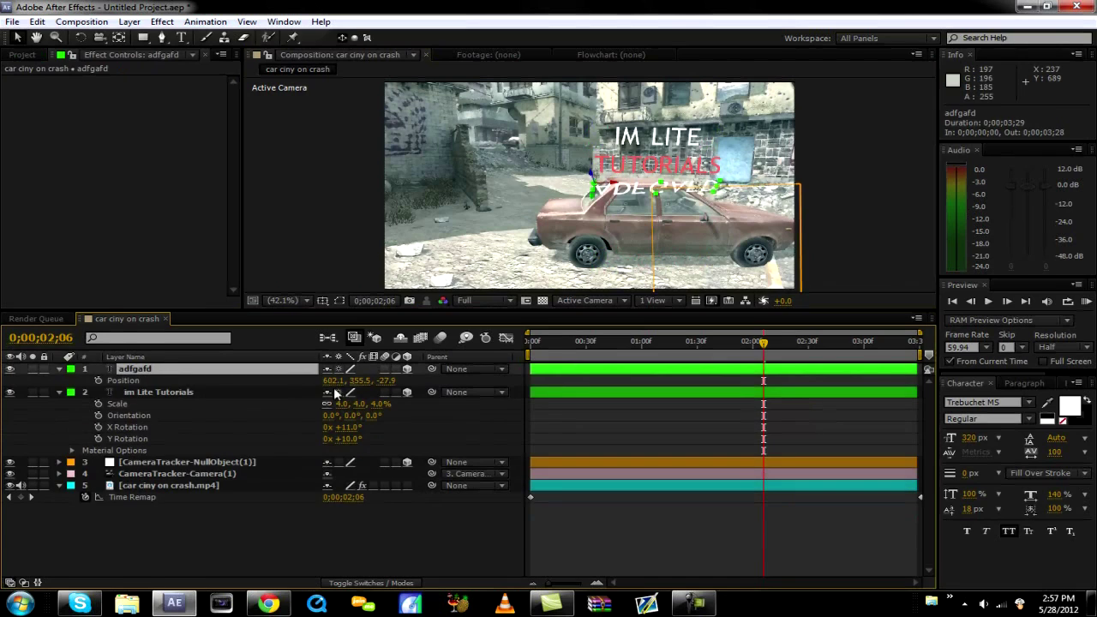
drag(330, 380, 345, 382)
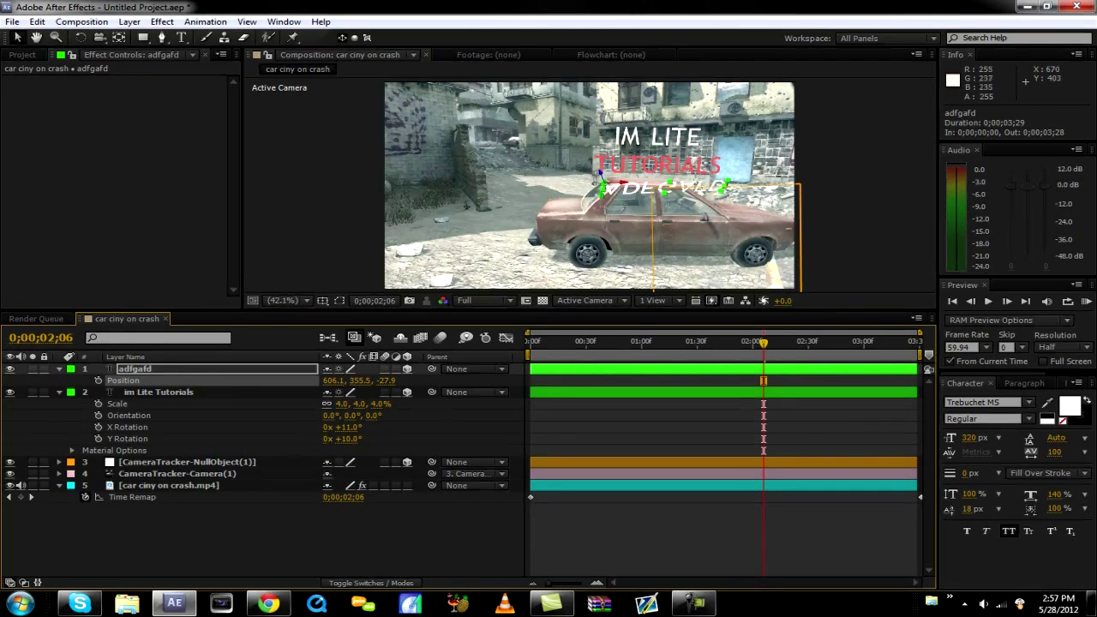
drag(606, 193, 603, 199)
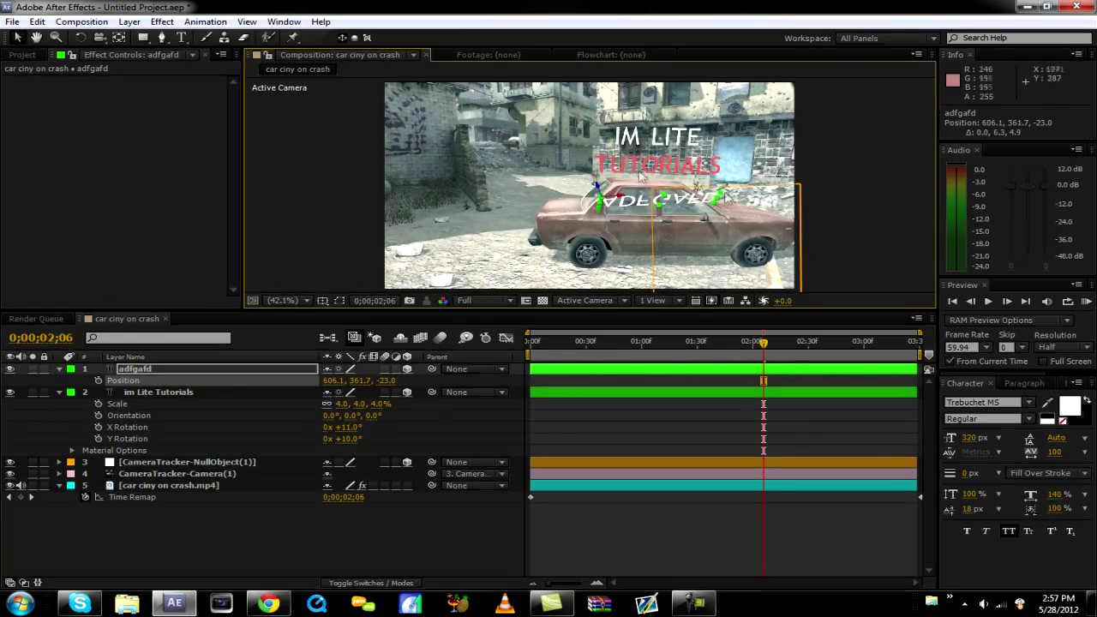
Step: Move the ADFGAFD text up to the edge of the car's roof and set its scale to 2.5%
drag(693, 200, 689, 187)
click(230, 372)
key(s)
click(339, 381)
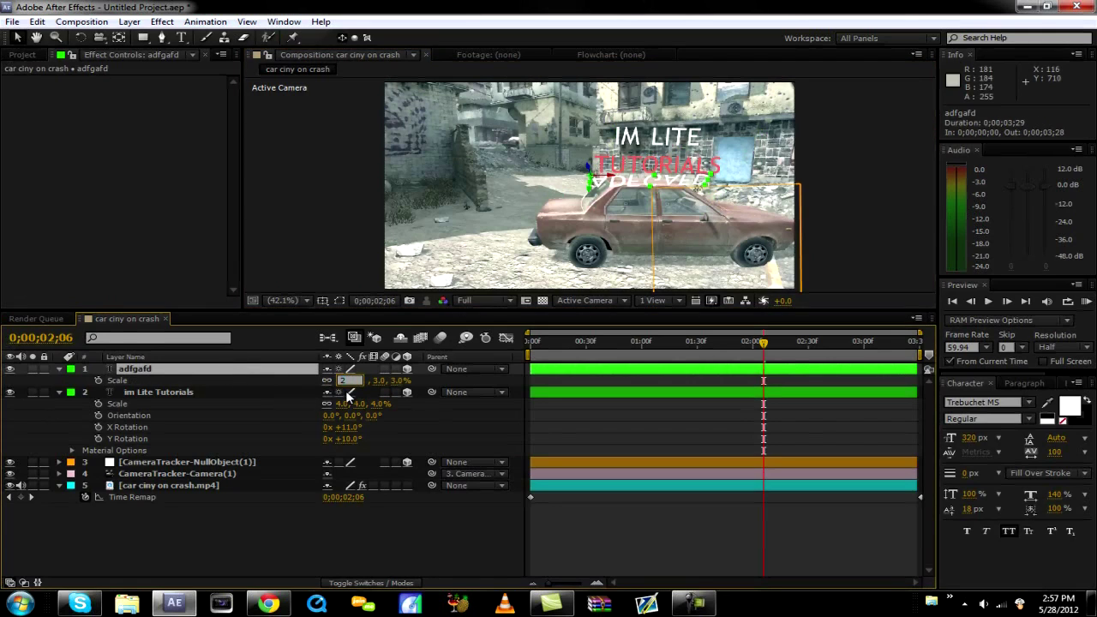
text(2.5)
click(244, 474)
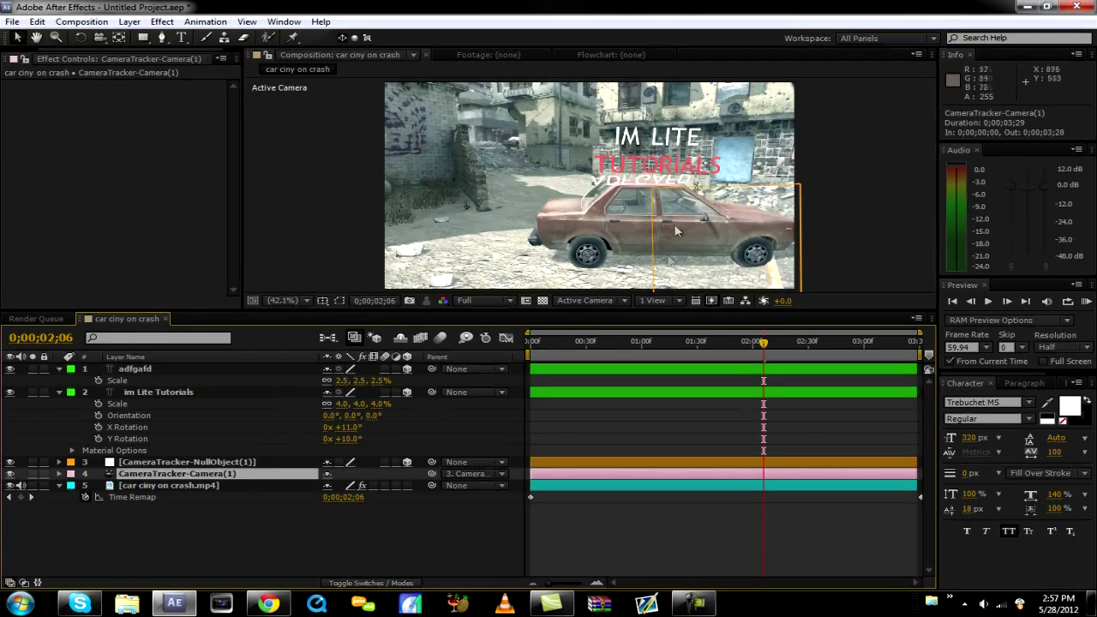
Step: Apply the Fast Blur effect to the ADFGAFD layer with a Blurriness of about 11
scroll(1024, 380, down, 3)
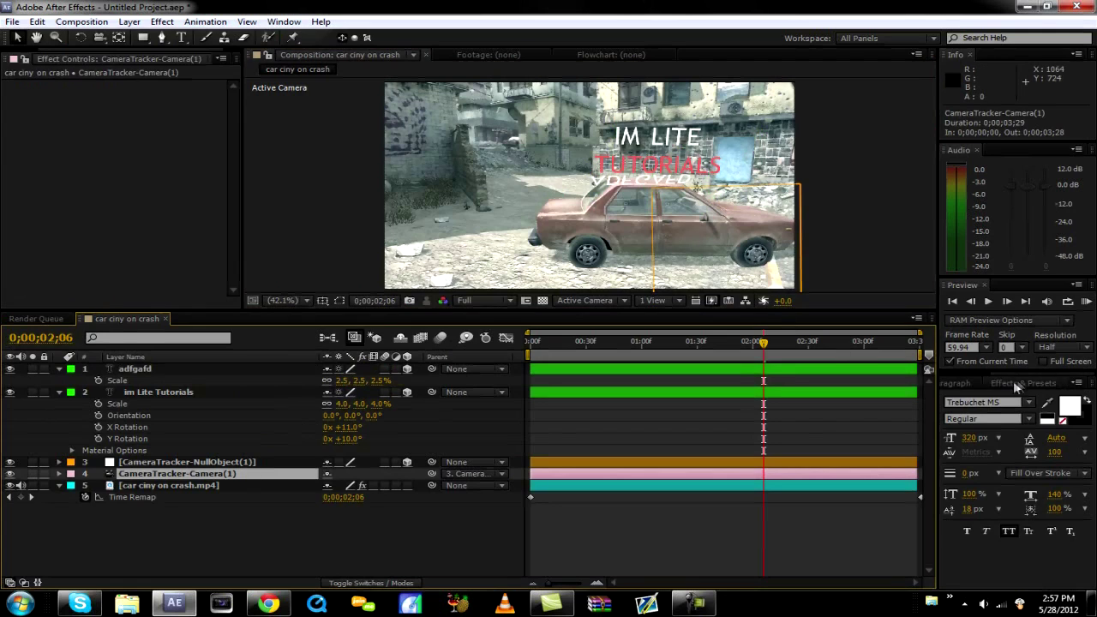
click(1016, 384)
click(998, 398)
text(fast)
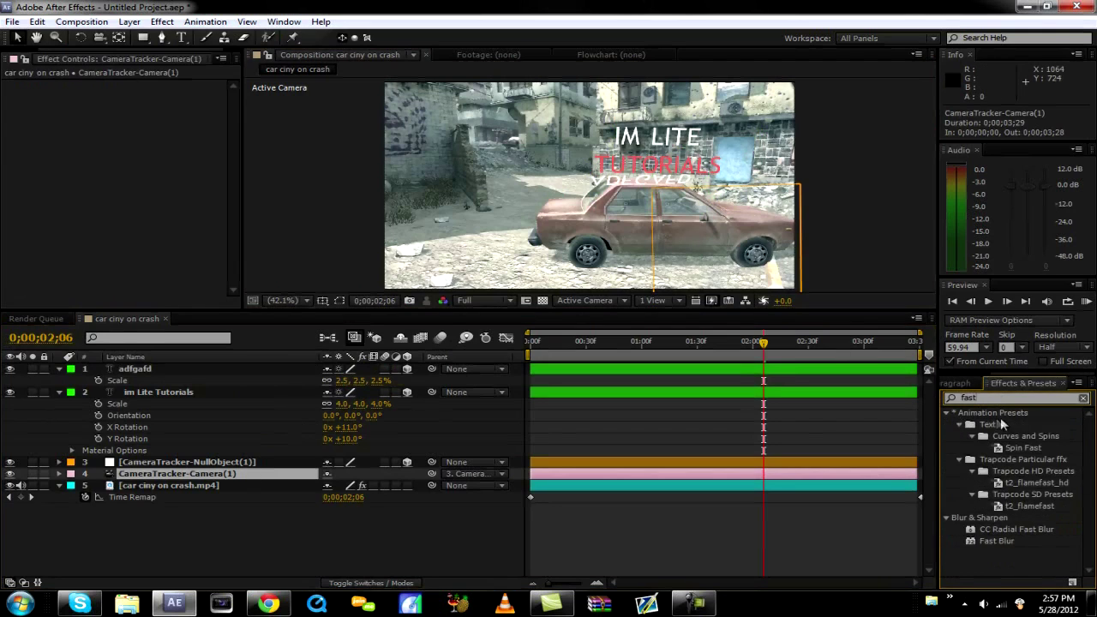
text( b)
click(998, 437)
drag(1002, 444, 778, 380)
drag(135, 96, 174, 97)
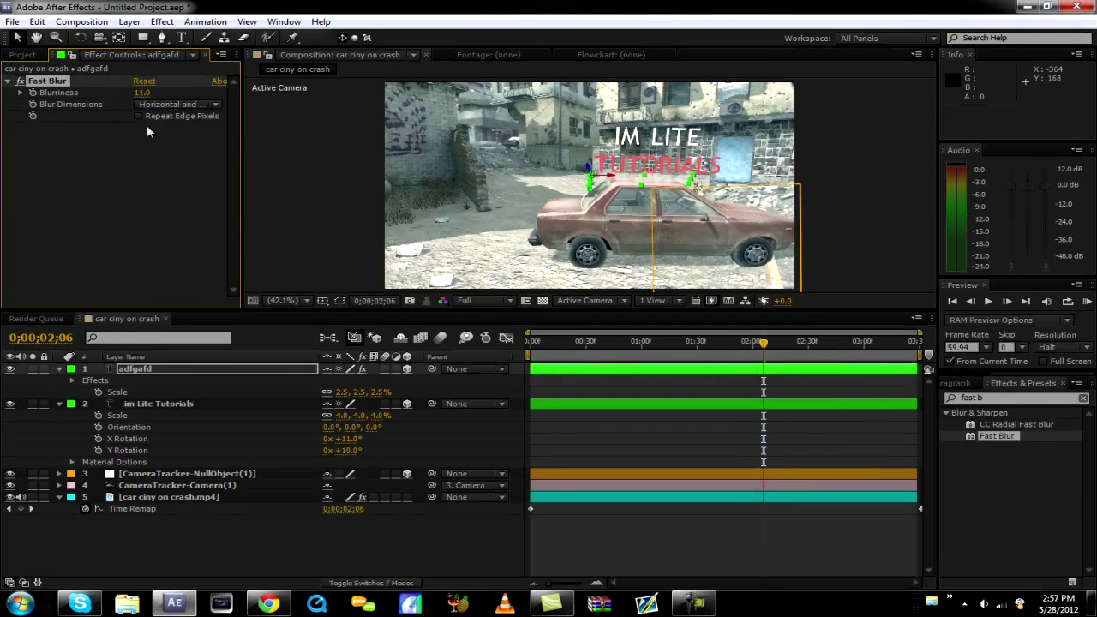
Step: Recolour the ADFGAFD text black (000000) and set its Fast Blur Blurriness to 14
double_click(161, 372)
click(1075, 407)
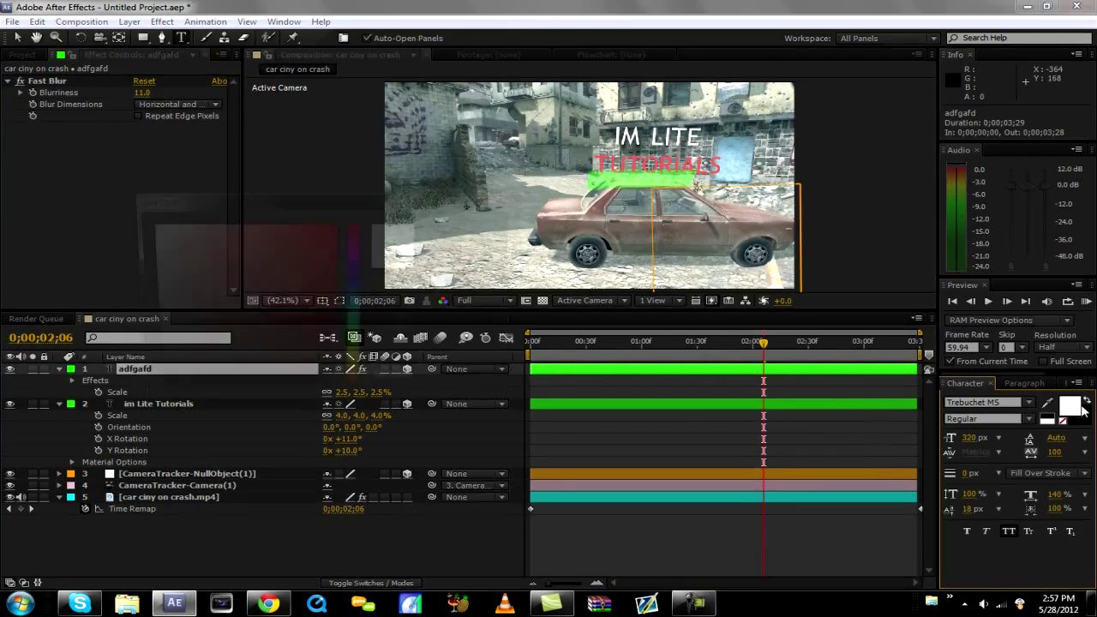
drag(274, 284, 567, 393)
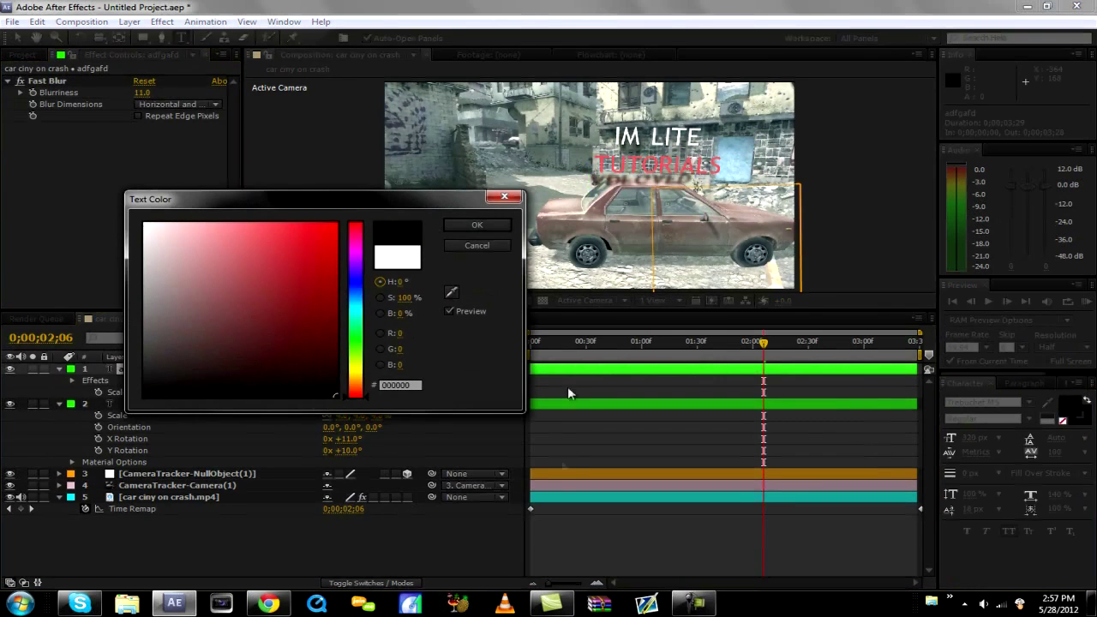
click(480, 227)
drag(143, 94, 158, 96)
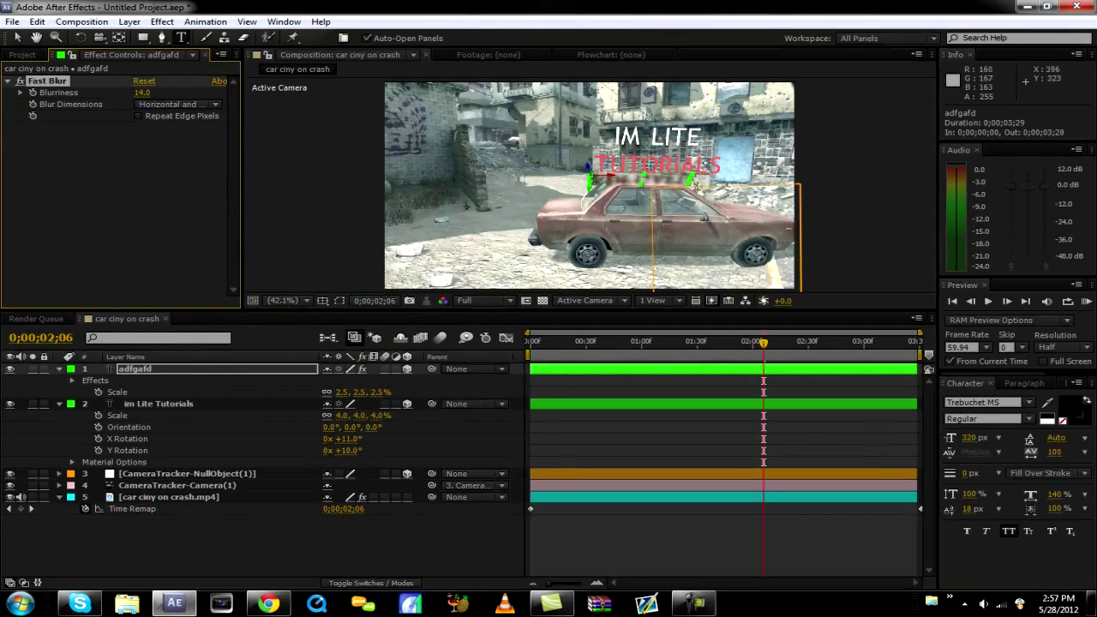
Step: Place the blurred text at about 606.9, 353.9, -23.0 on the roof and change its wording to tutorials
click(17, 37)
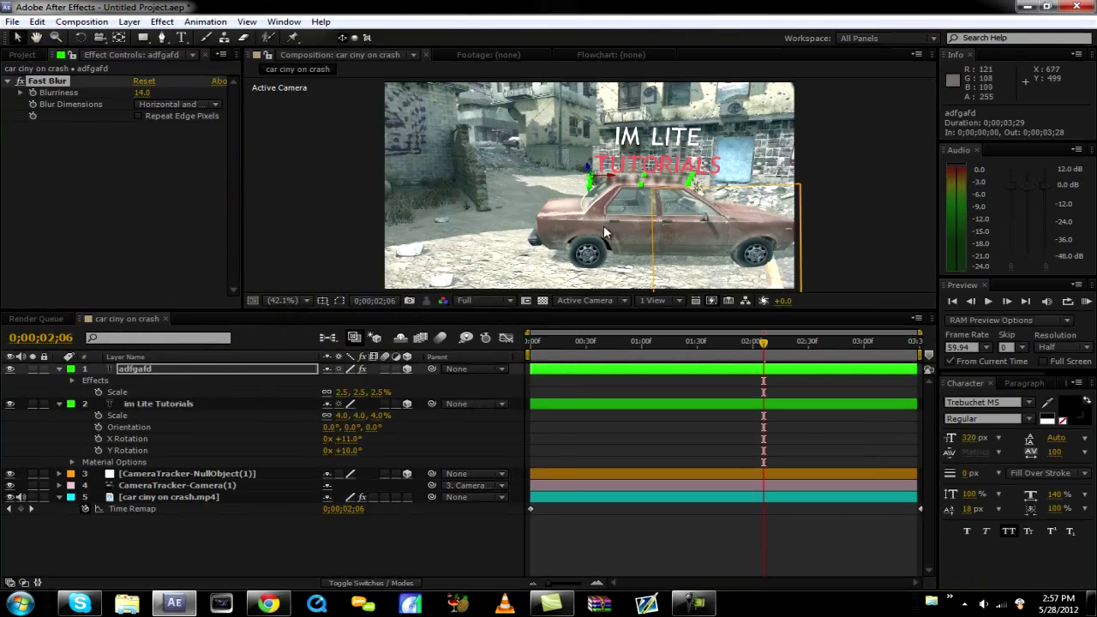
drag(610, 178, 622, 181)
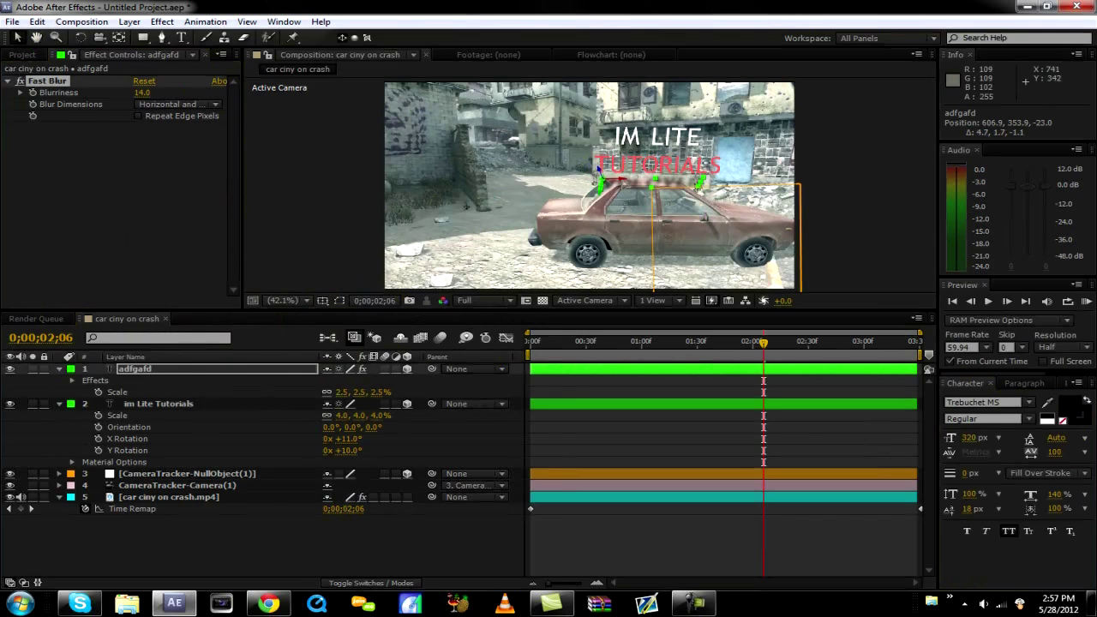
double_click(234, 369)
text(asdf)
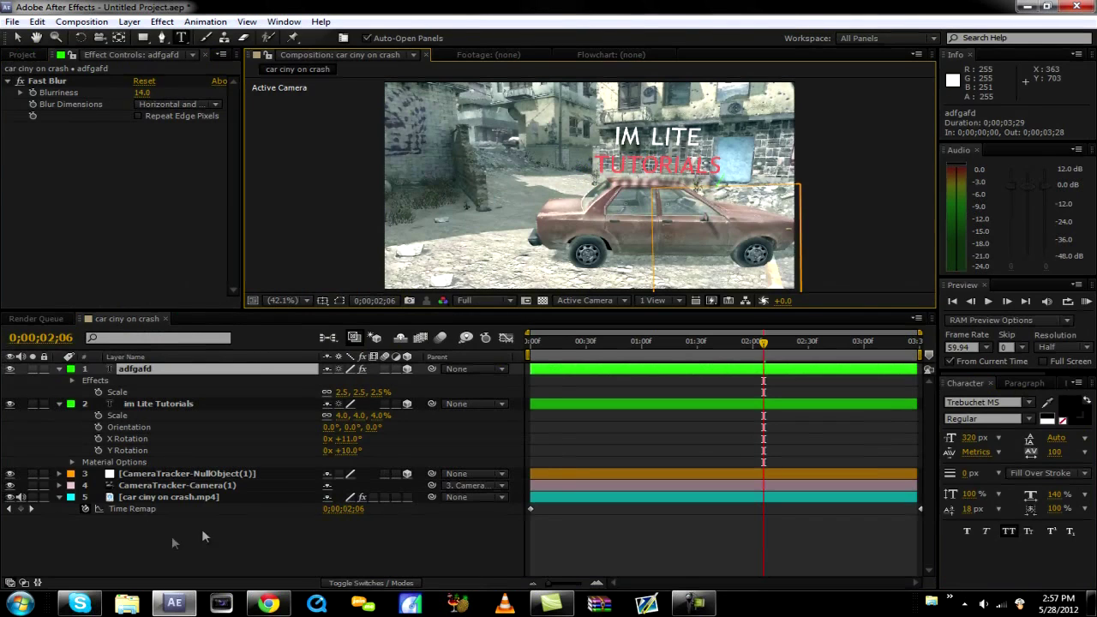
click(171, 497)
Step: Preview the shot with the blurred shadow text and delete the tutorials layer
drag(763, 344, 635, 356)
key(space)
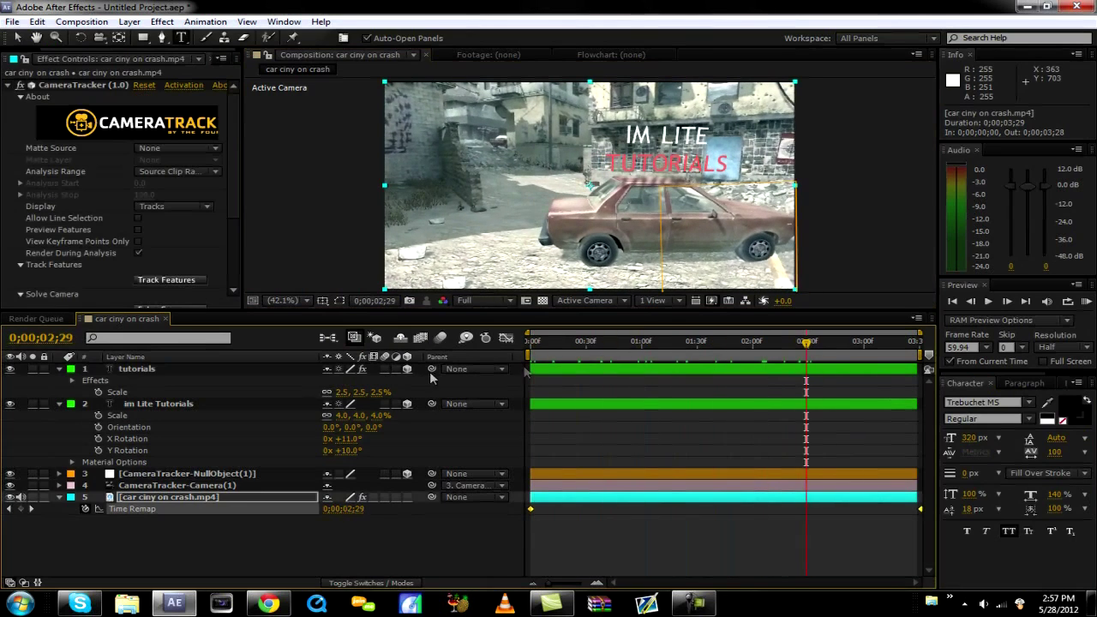
click(239, 370)
key(Delete)
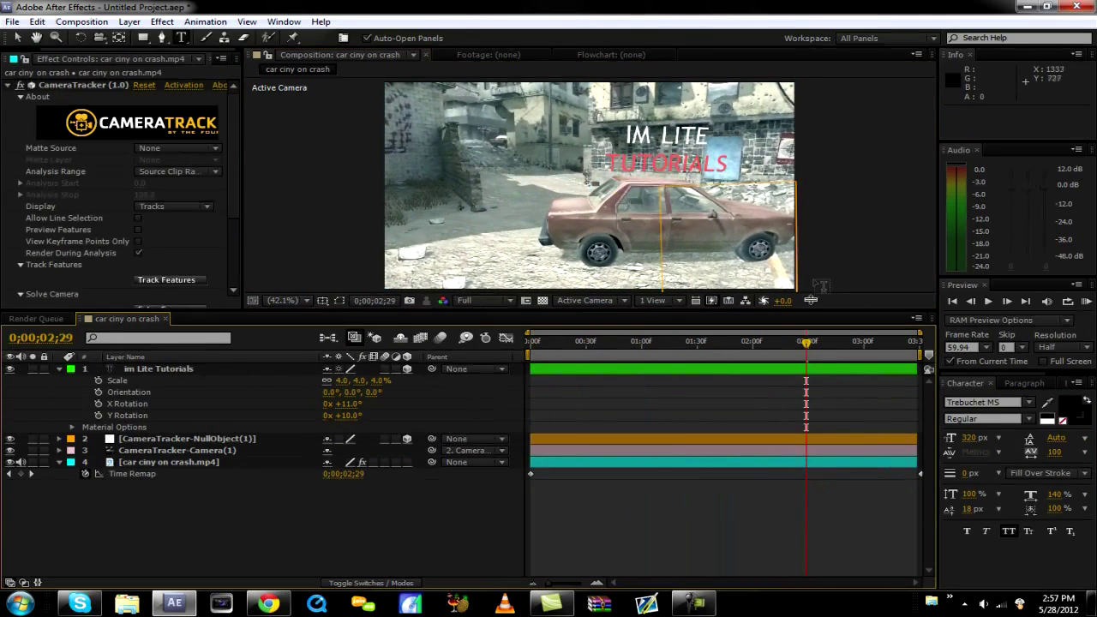
Step: Review the tracked title from the first frame to 0;00;03;28 and collapse the im Lite Tutorials layer's properties
drag(812, 351, 726, 483)
click(713, 603)
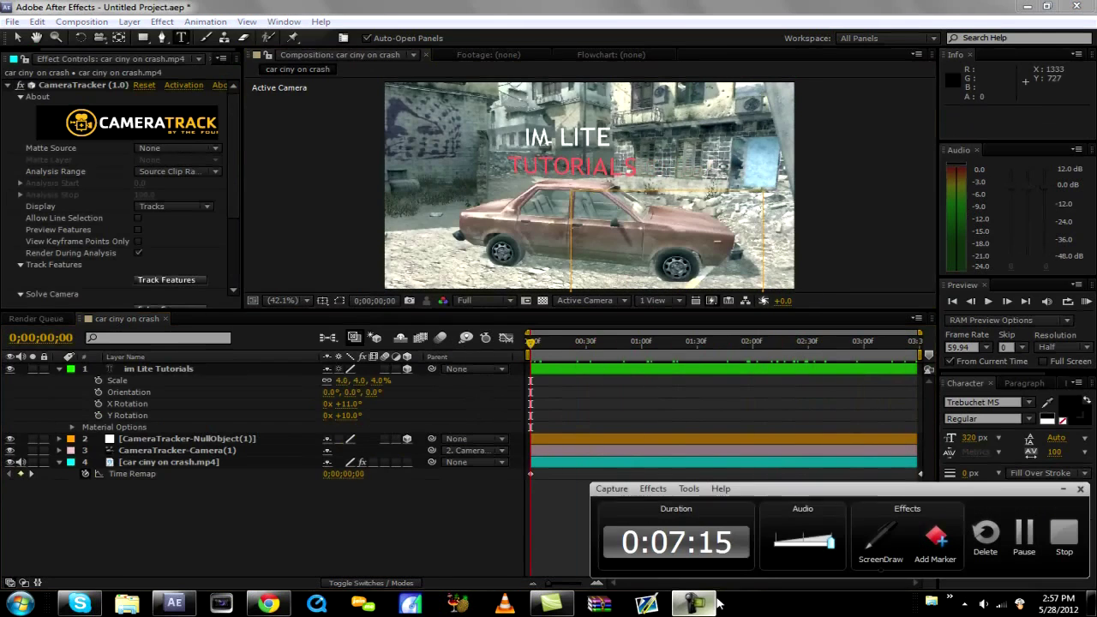
click(567, 542)
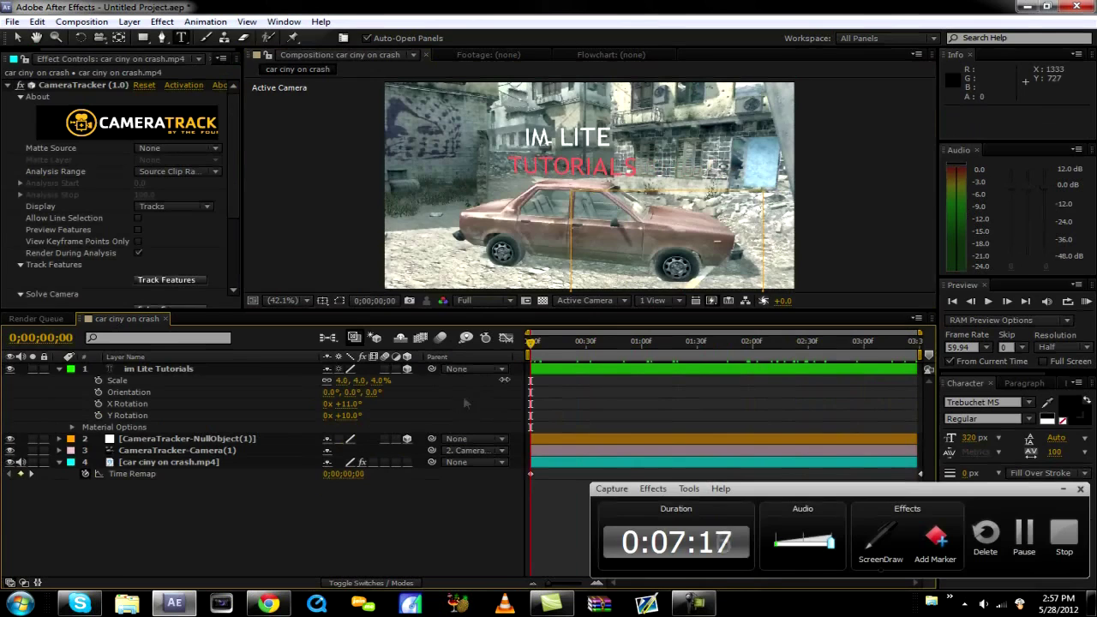
drag(545, 343, 972, 498)
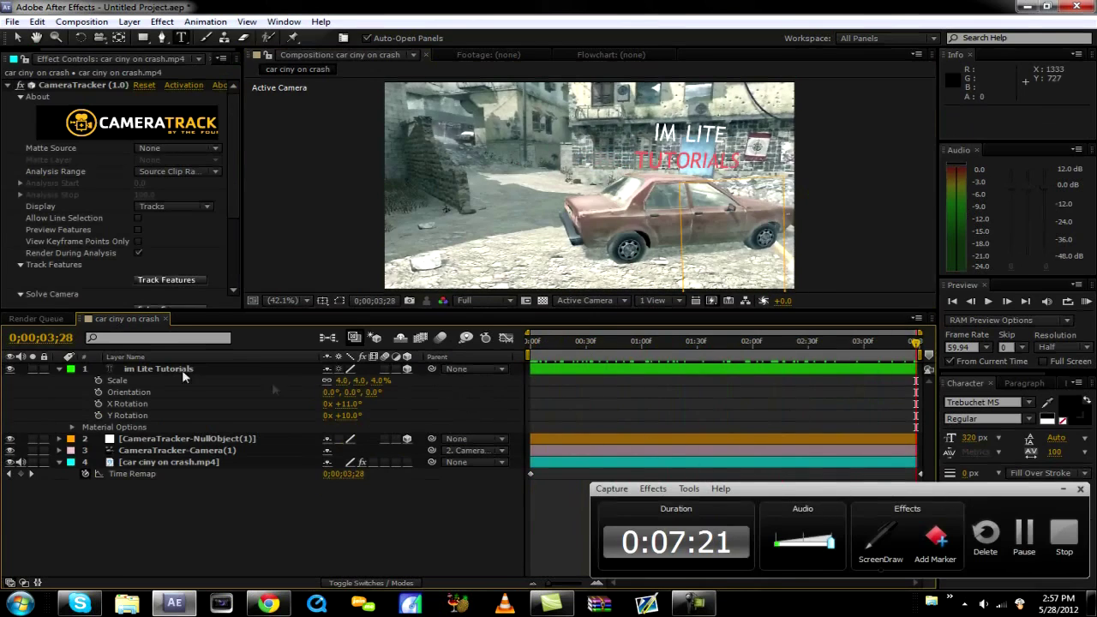
click(59, 369)
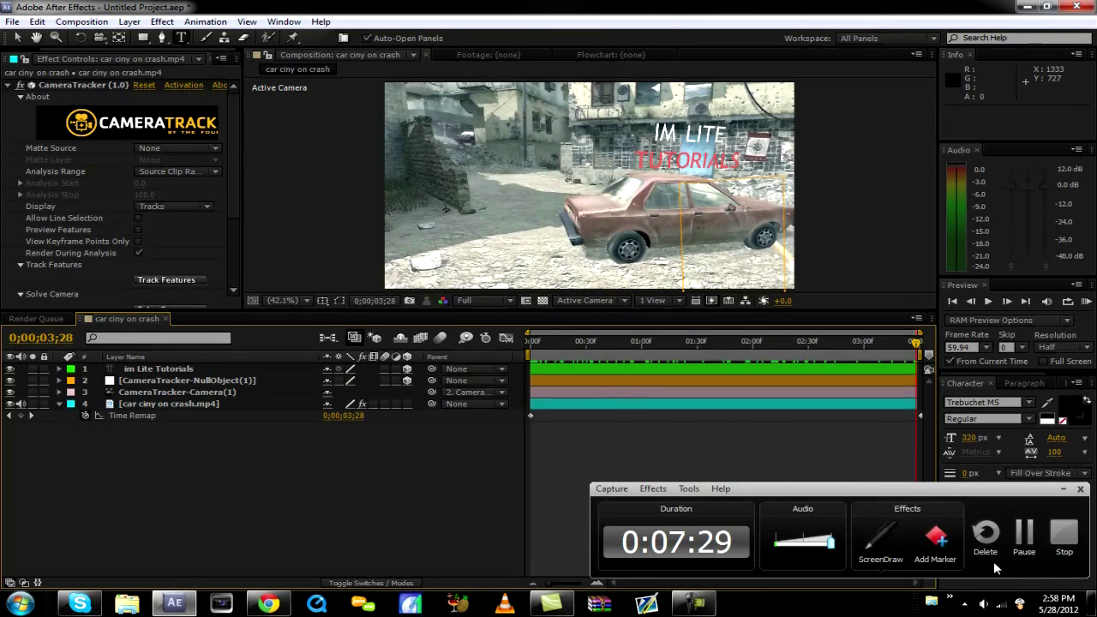
click(1080, 556)
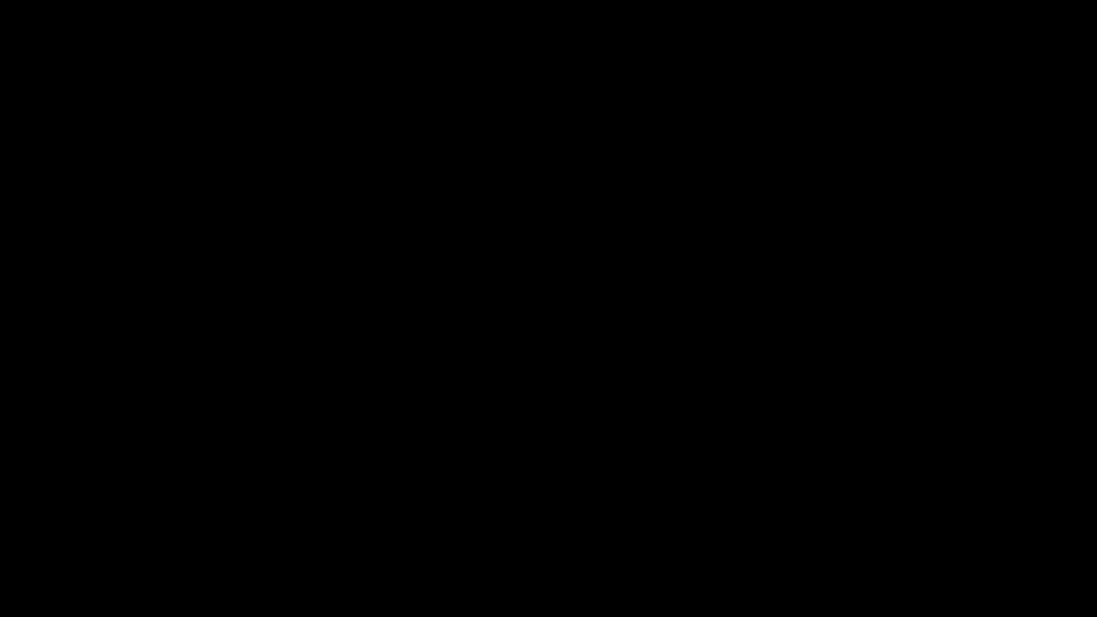